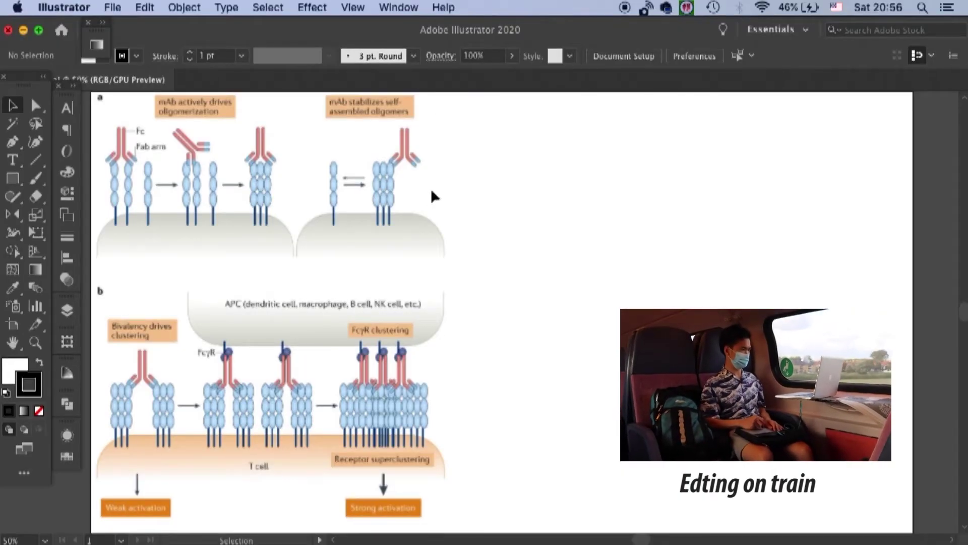
# Draw a bent path right of the diagram, a short diagonal arm joined to a vertical stem, and select it.
pyautogui.click(14, 144)
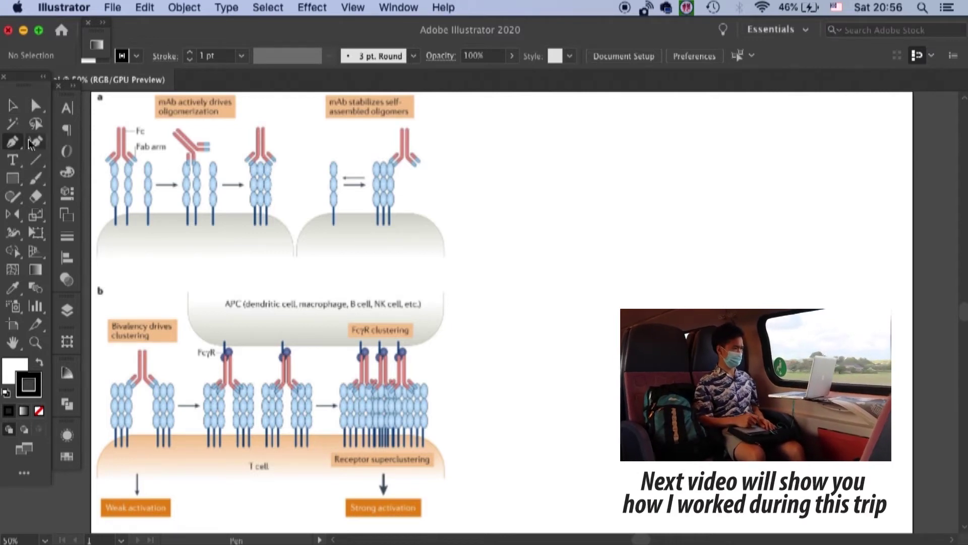
pyautogui.click(553, 134)
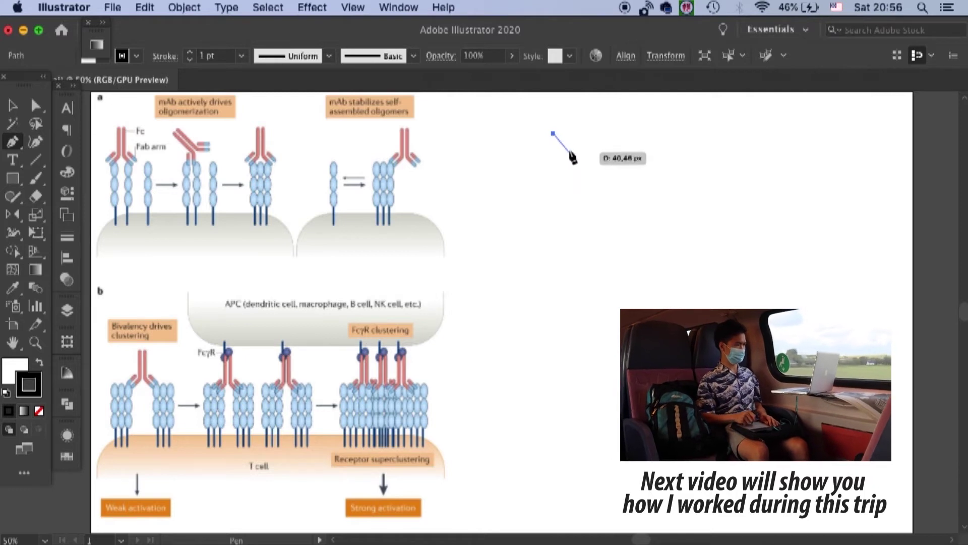
pyautogui.moveTo(570, 149); pyautogui.dragTo(570, 197)
pyautogui.click(570, 194)
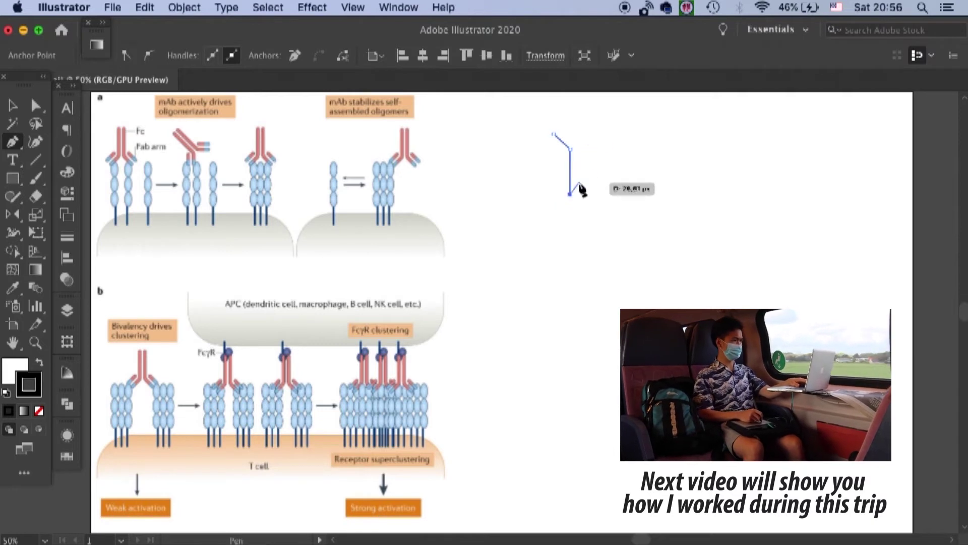
pyautogui.press('v')
pyautogui.click(575, 120)
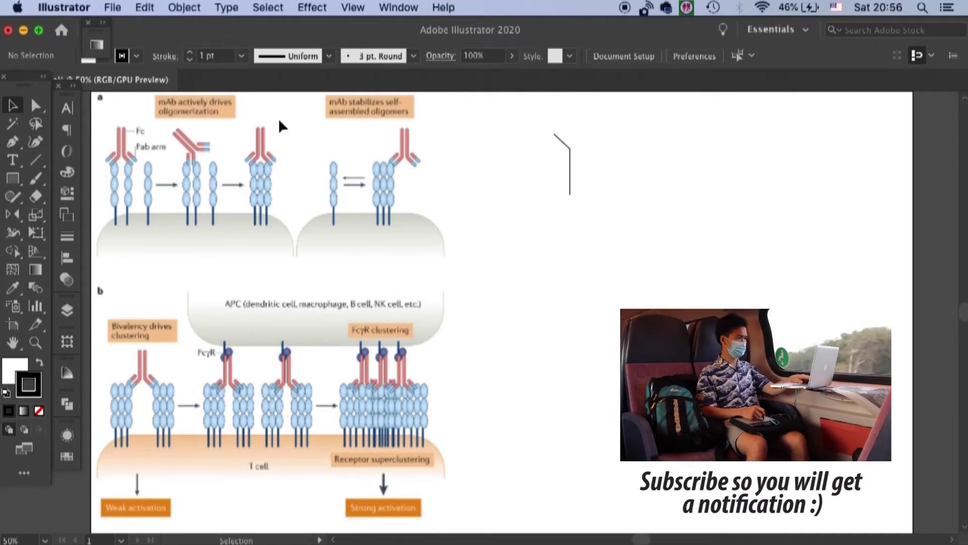
pyautogui.moveTo(592, 122); pyautogui.dragTo(538, 194)
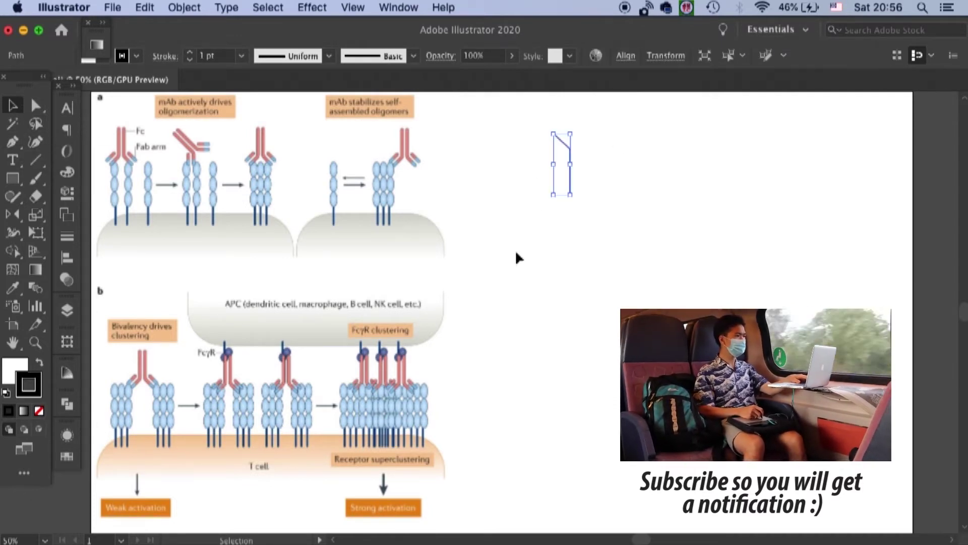
# Set the bent line's stroke weight to 8 pt.
pyautogui.click(242, 56)
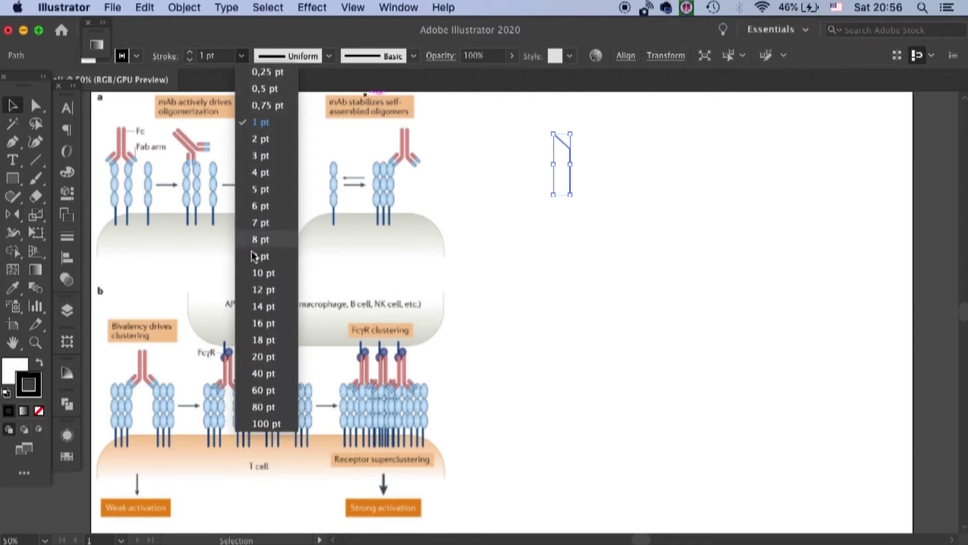
pyautogui.click(267, 240)
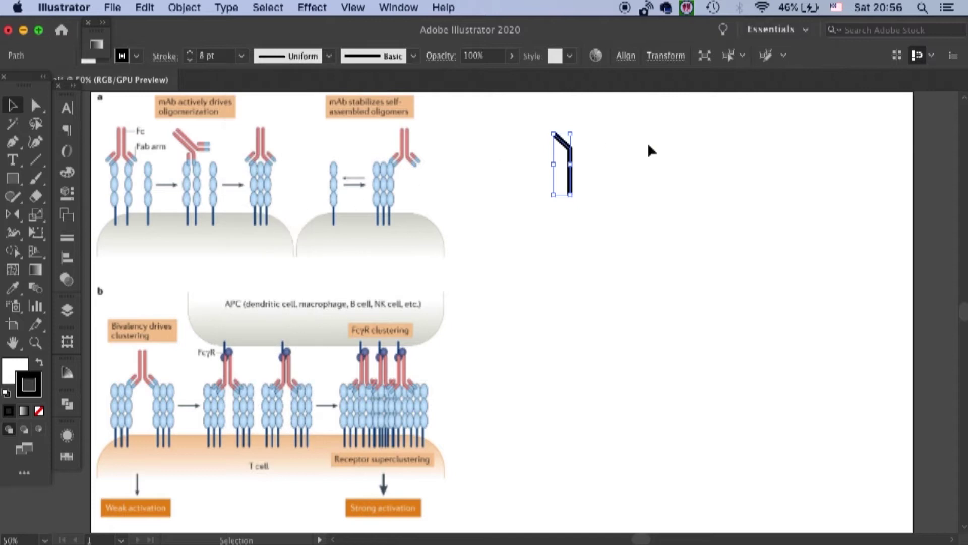
pyautogui.click(579, 207)
pyautogui.click(571, 182)
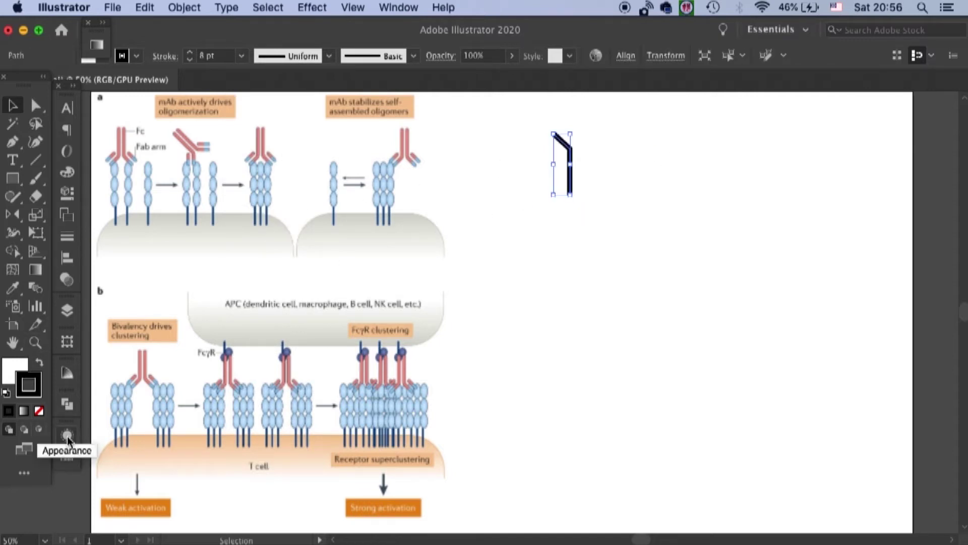
# Give the stroke Round Cap ends and a Round Join at the bend.
pyautogui.click(68, 436)
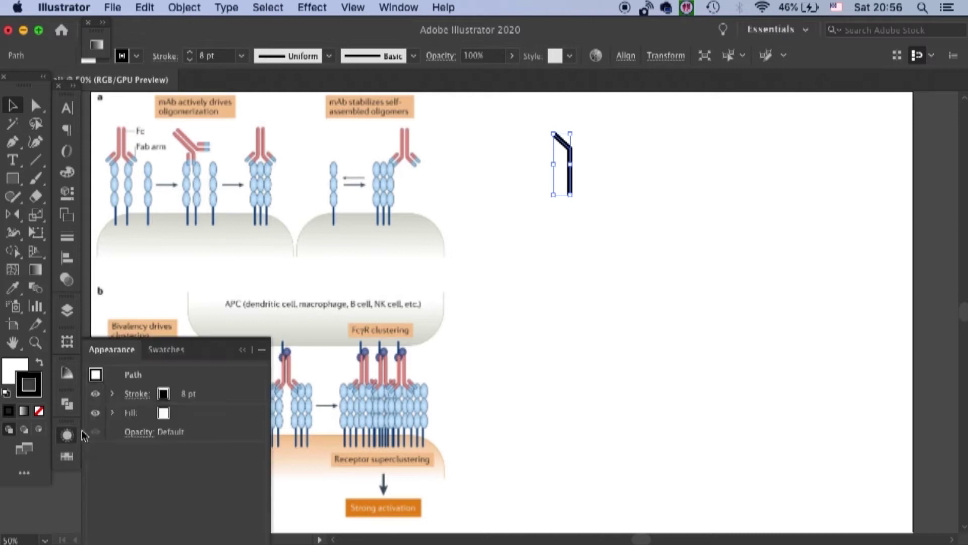
pyautogui.click(137, 394)
pyautogui.click(77, 175)
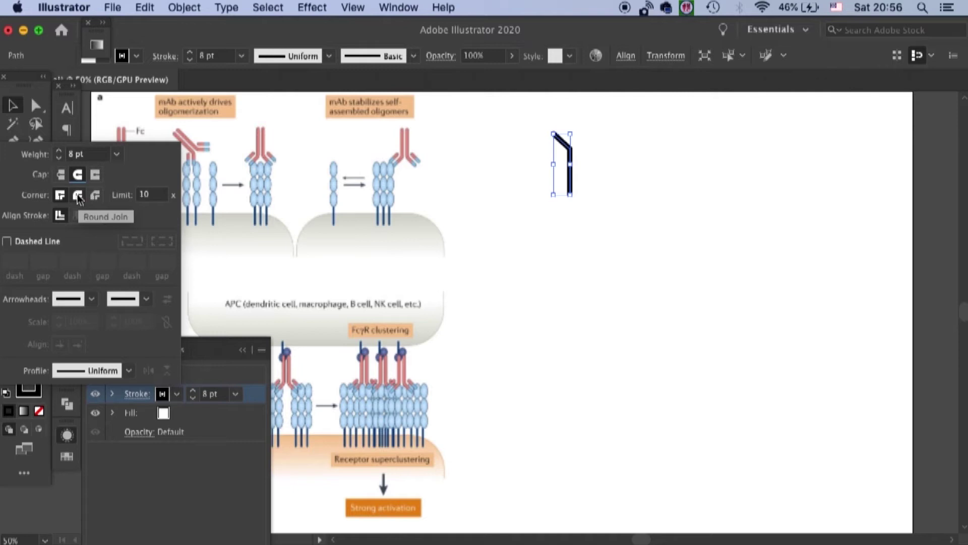
pyautogui.click(78, 197)
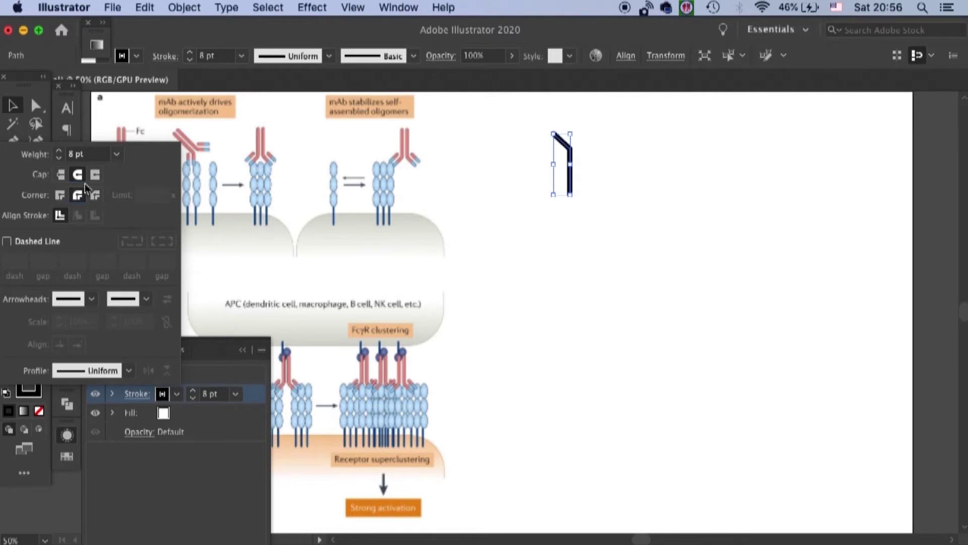
pyautogui.click(616, 185)
pyautogui.click(600, 229)
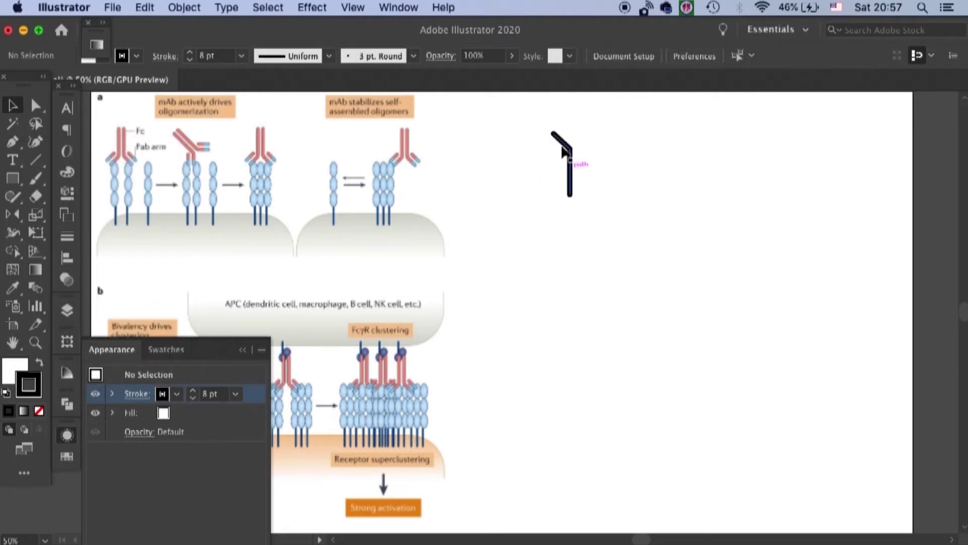
# Zoom in and draw a short diagonal stroke parallel to the arm, left of it.
pyautogui.scroll(3, 555, 156)
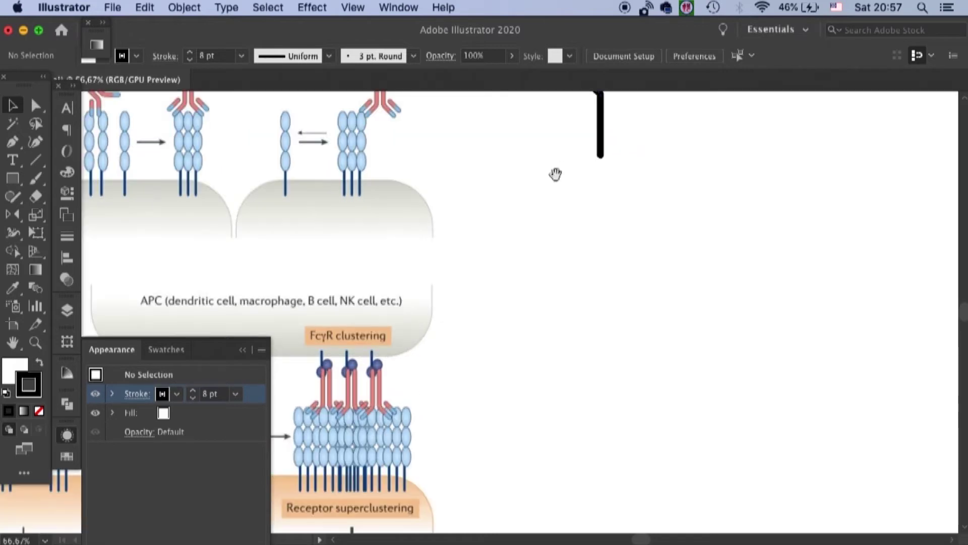
pyautogui.scroll(3, 579, 177)
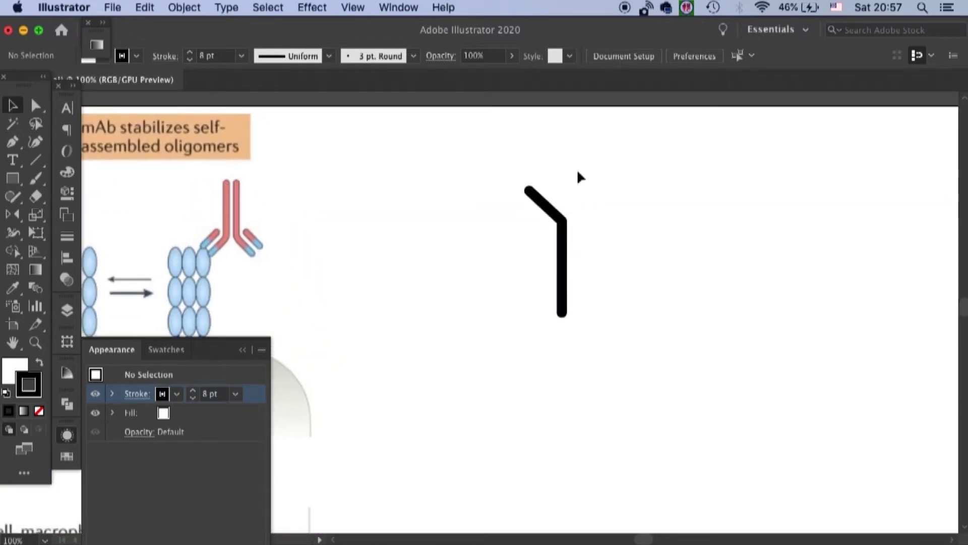
pyautogui.click(12, 142)
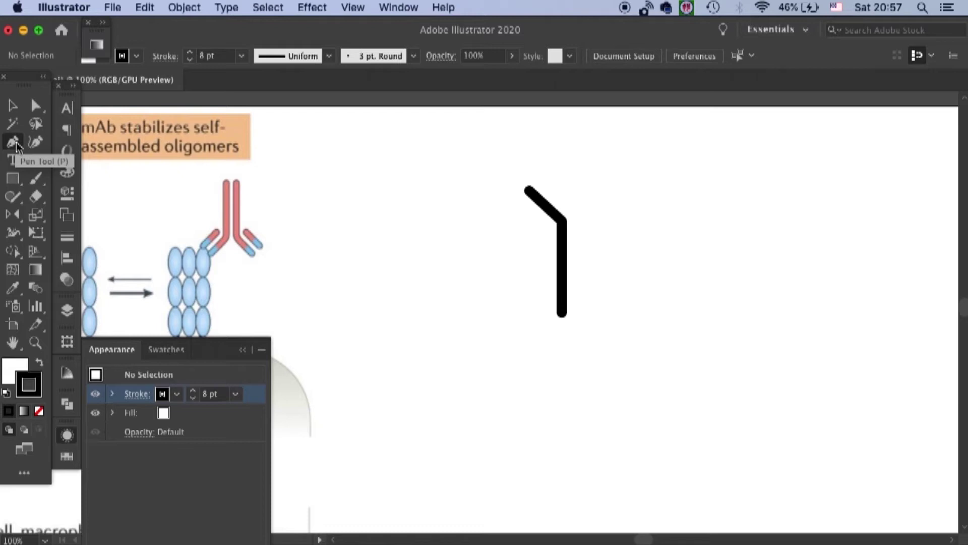
pyautogui.click(513, 207)
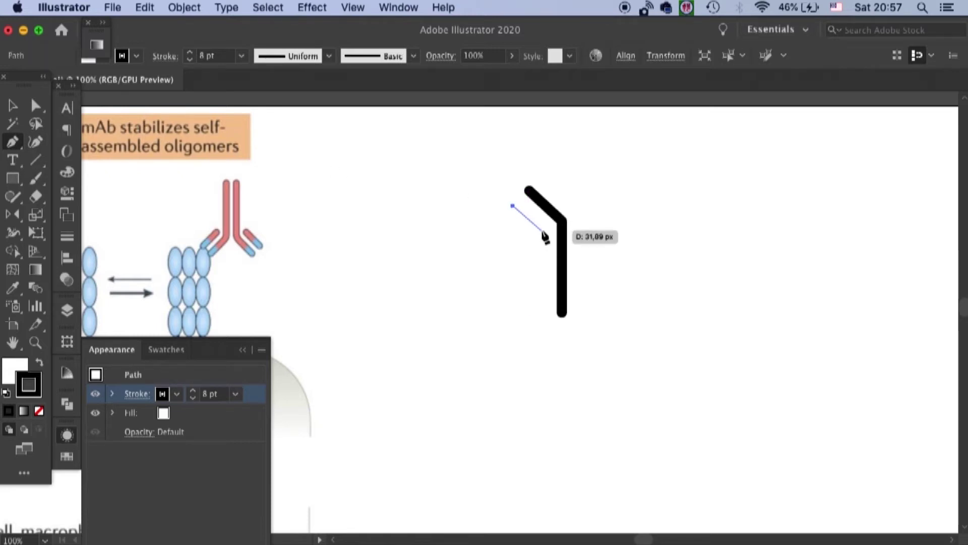
pyautogui.click(543, 231)
pyautogui.press('v')
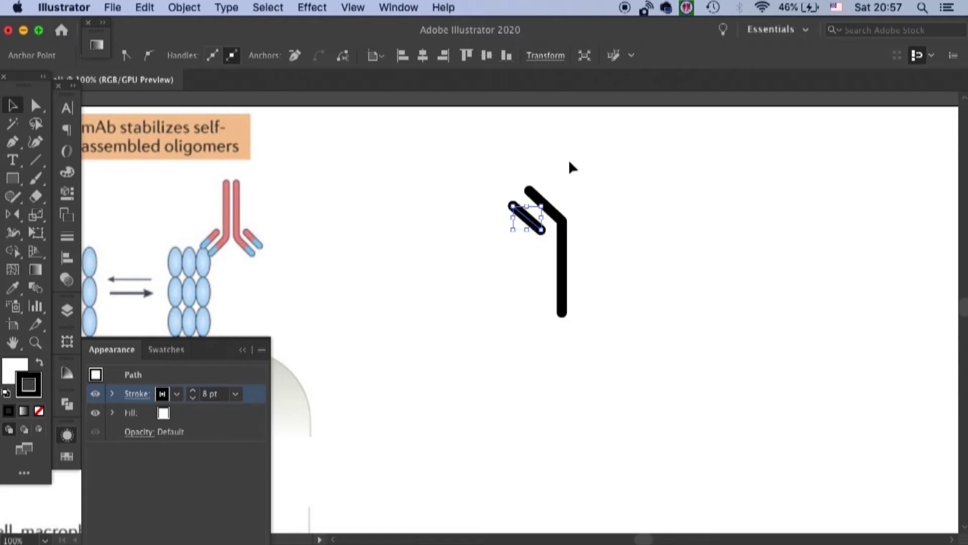
pyautogui.click(571, 159)
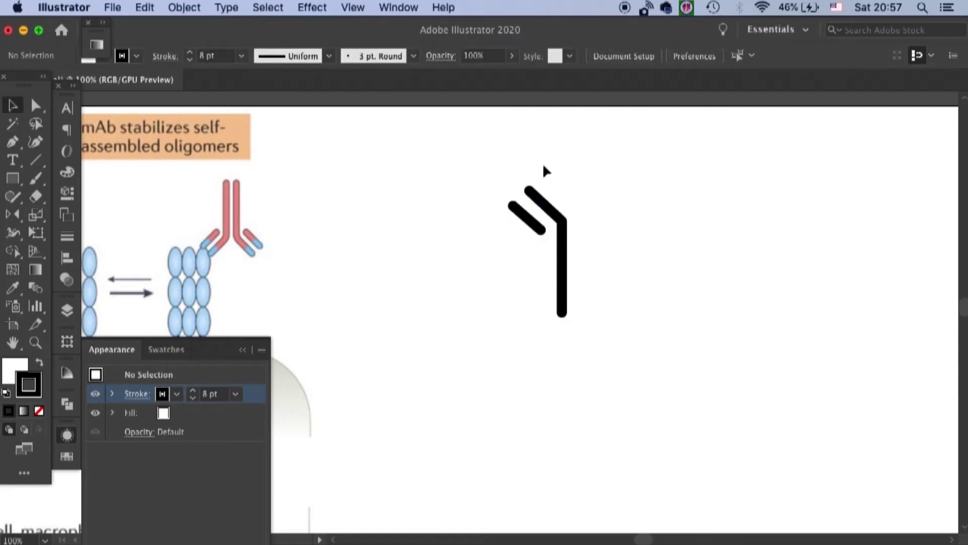
# Move the arm's top anchor and the short stroke's upper anchor up and right to align their ends.
pyautogui.click(36, 105)
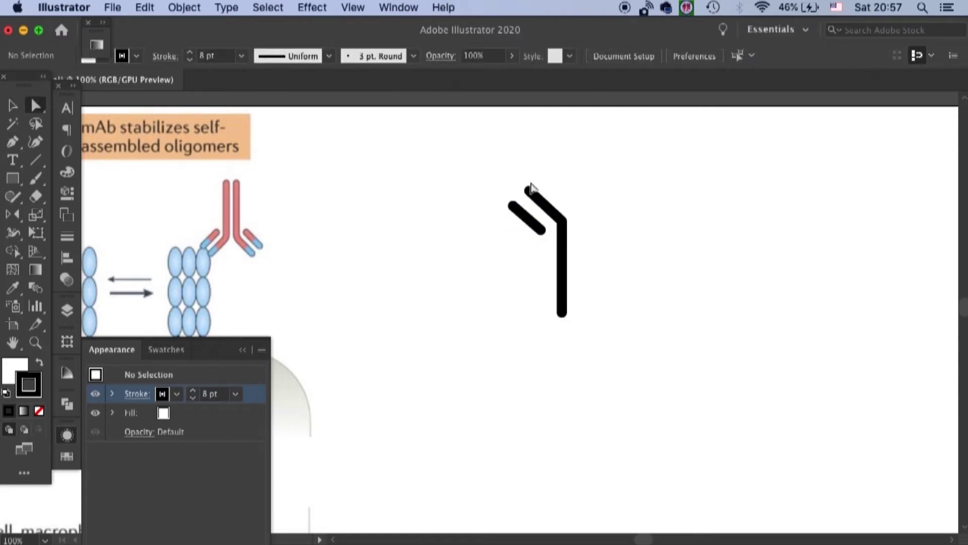
pyautogui.click(529, 191)
pyautogui.moveTo(529, 191); pyautogui.dragTo(536, 190)
pyautogui.moveTo(516, 206); pyautogui.dragTo(532, 189)
pyautogui.click(540, 167)
pyautogui.click(594, 177)
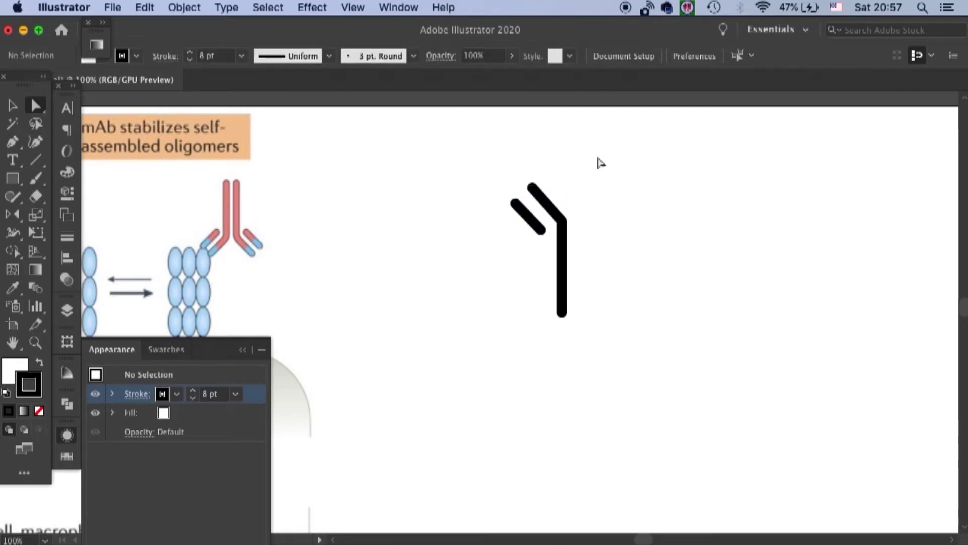
# Zoom in to inspect the short diagonal stroke, then zoom back out.
pyautogui.press('super+equal')
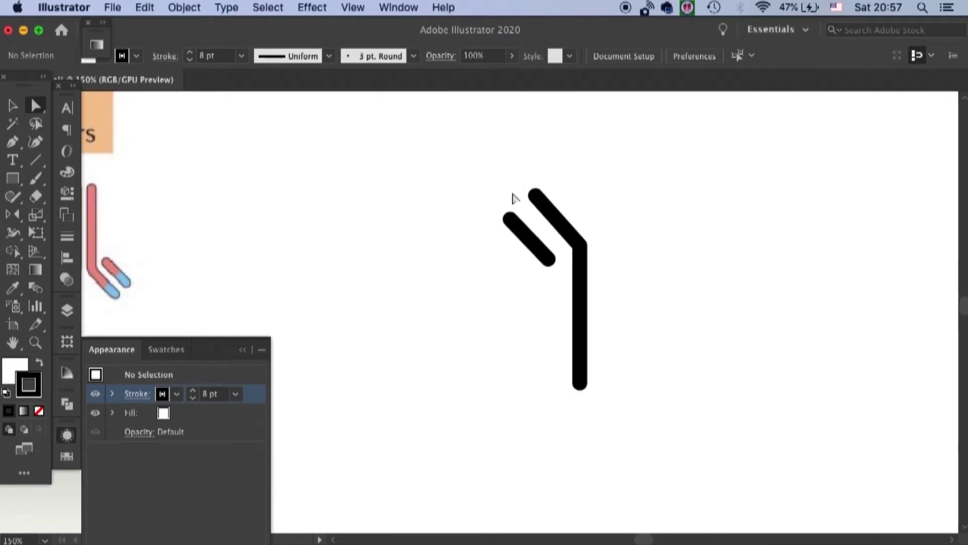
pyautogui.hscroll(-4, 513, 197)
pyautogui.scroll(1, 513, 198)
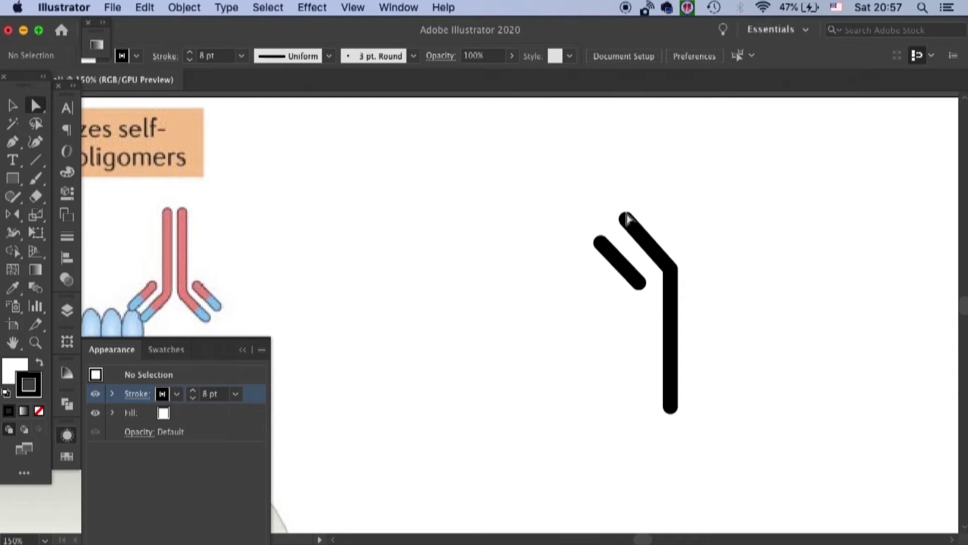
pyautogui.click(601, 242)
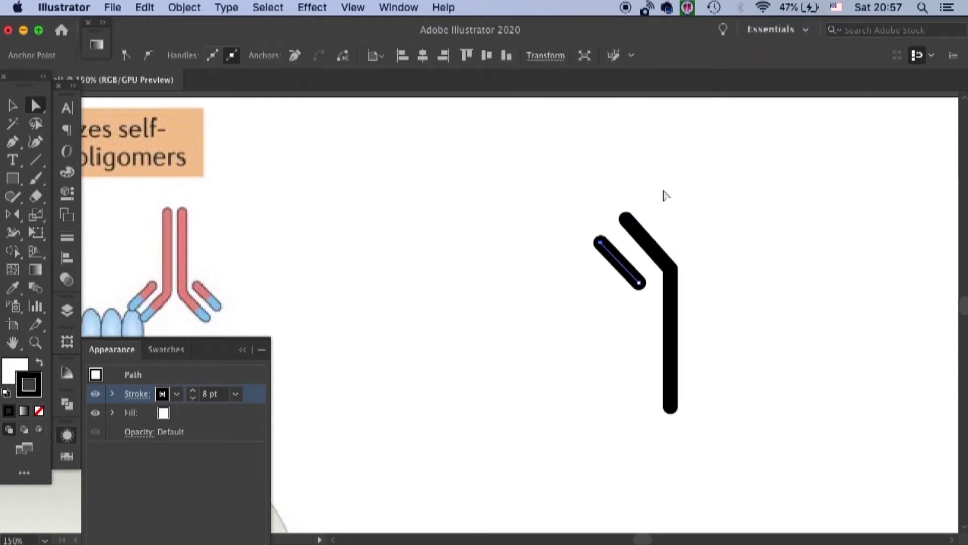
pyautogui.click(706, 197)
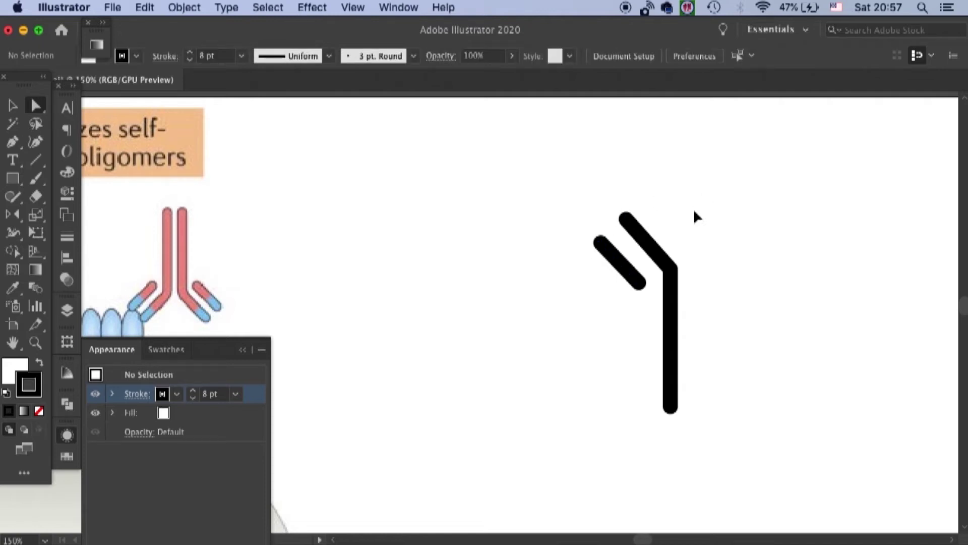
pyautogui.press('super+minus')
pyautogui.press('super+minus')
# Expand both strokes into filled shapes with Object > Expand, Stroke checked.
pyautogui.moveTo(566, 225); pyautogui.dragTo(605, 197)
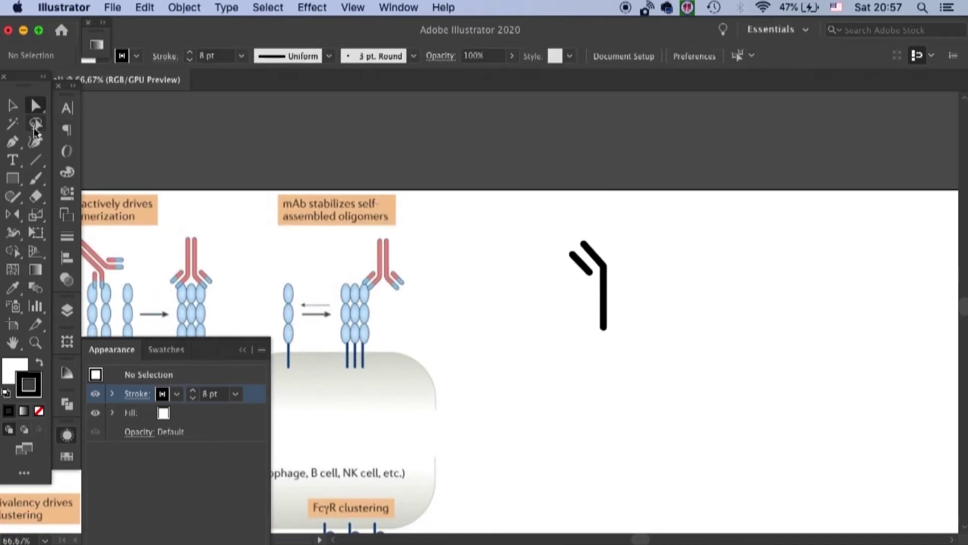
pyautogui.click(13, 105)
pyautogui.moveTo(637, 236); pyautogui.dragTo(573, 310)
pyautogui.click(184, 7)
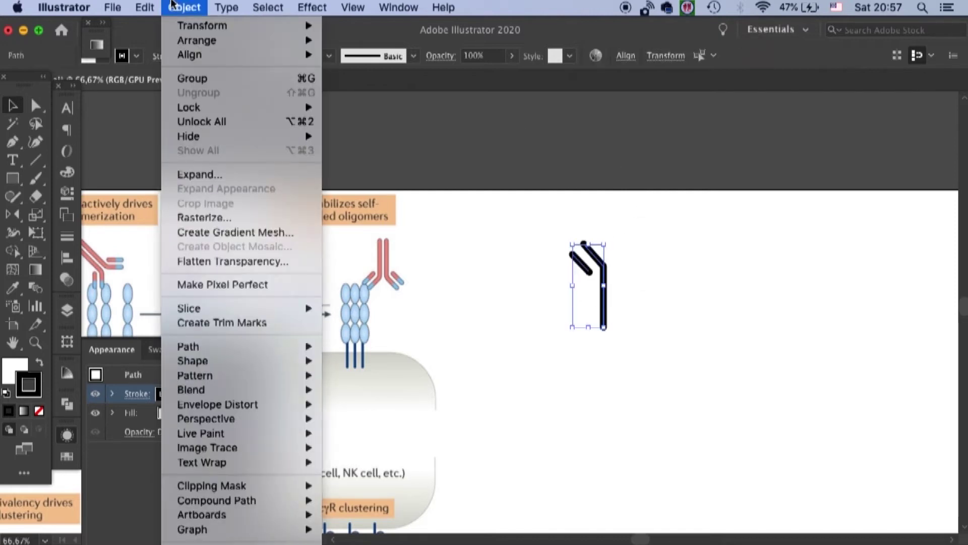
pyautogui.click(196, 176)
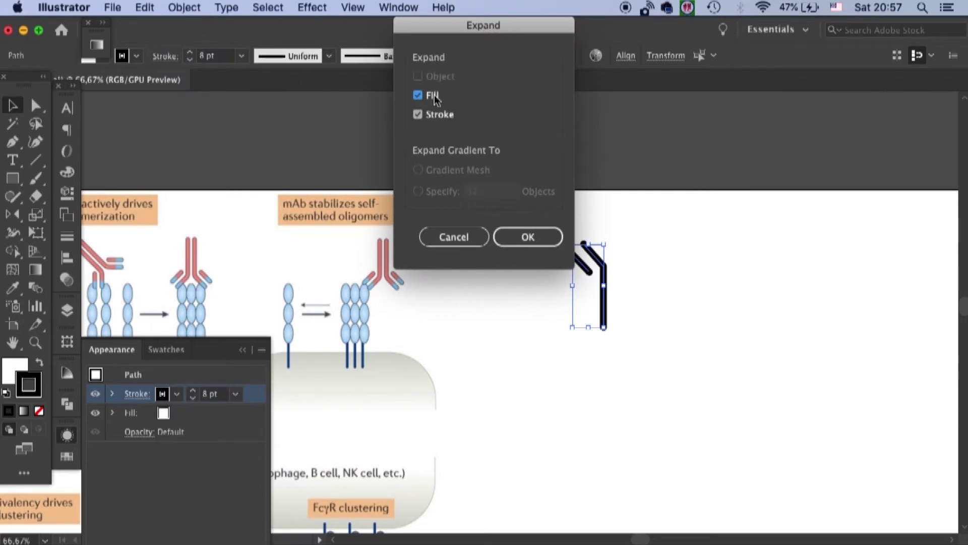
pyautogui.click(552, 237)
# Ungroup the expanded antibody shapes.
pyautogui.click(643, 216)
pyautogui.click(600, 266)
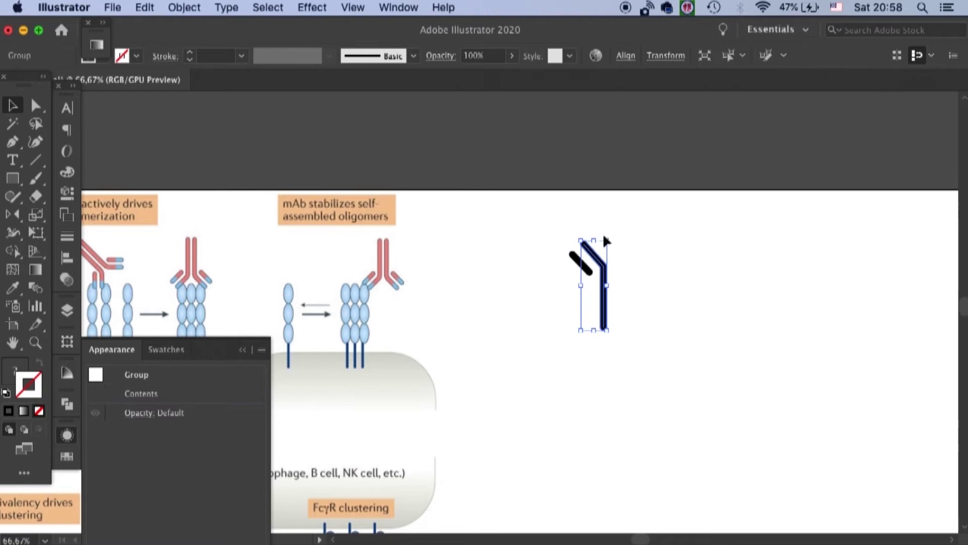
pyautogui.moveTo(630, 230); pyautogui.dragTo(556, 259)
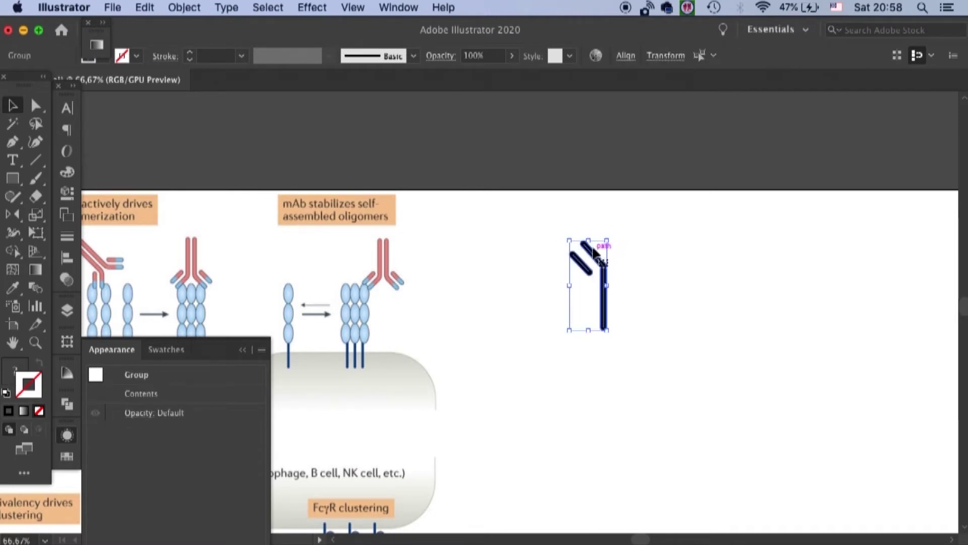
pyautogui.rightClick(583, 268)
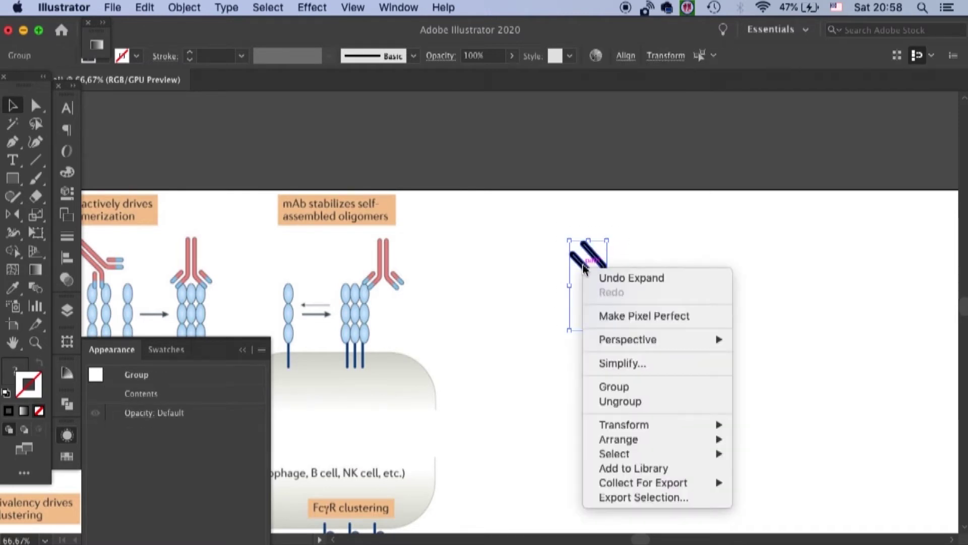
pyautogui.click(609, 402)
pyautogui.click(623, 239)
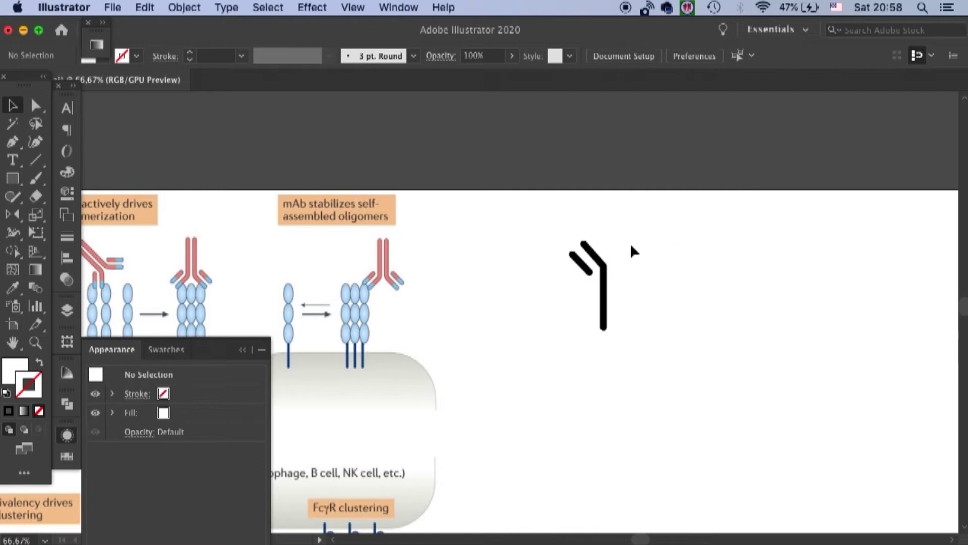
# Swap fill and stroke on both antibody pieces so they become outlined shapes.
pyautogui.scroll(5, 642, 262)
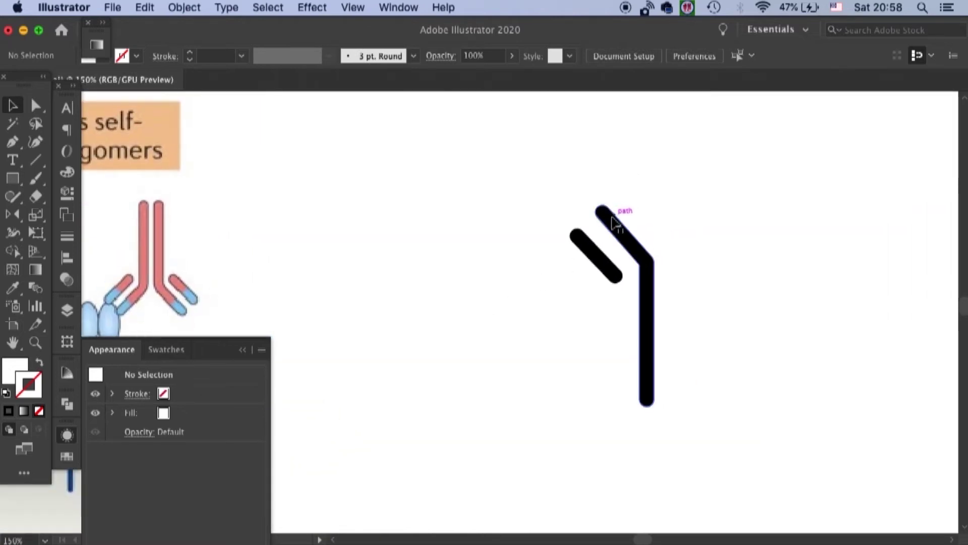
pyautogui.click(612, 223)
pyautogui.keyDown('shift'); pyautogui.click(583, 239); pyautogui.keyUp('shift')
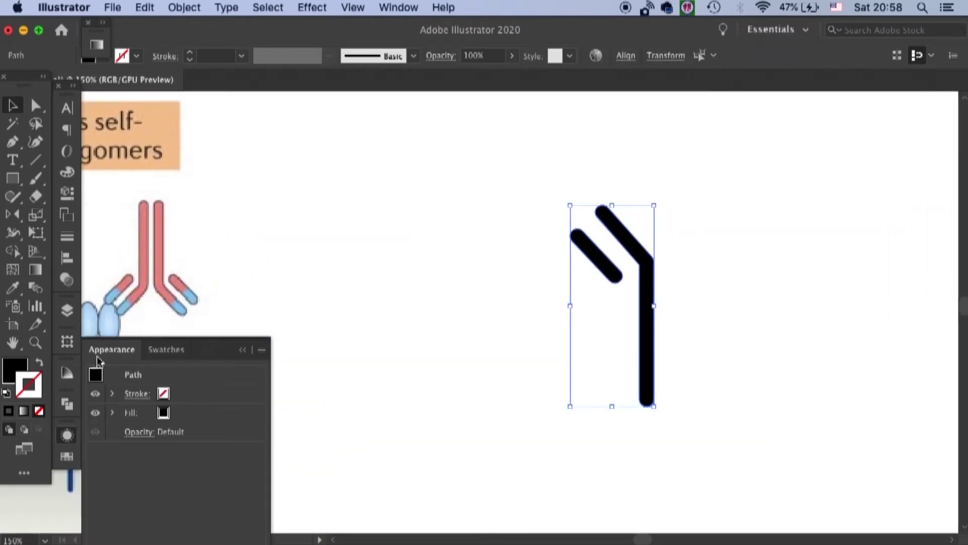
pyautogui.click(38, 365)
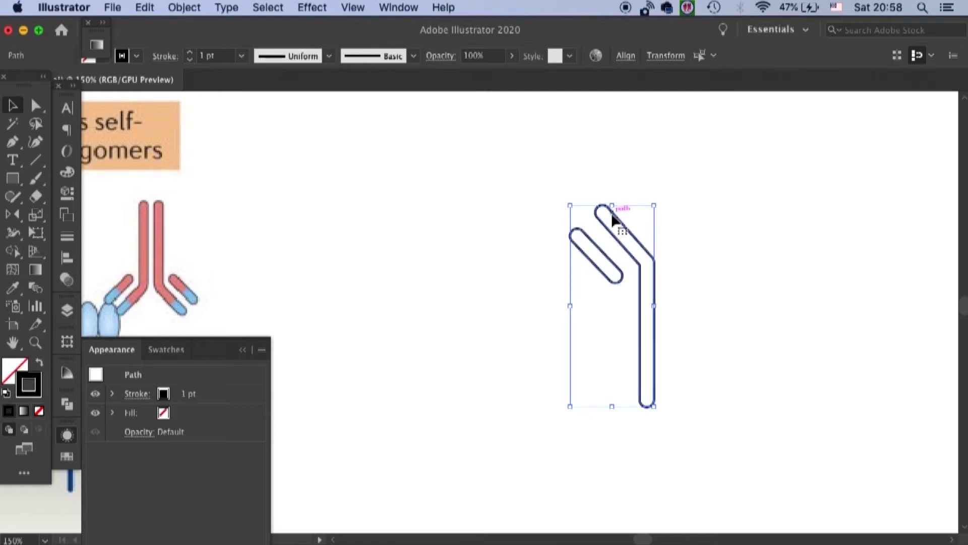
pyautogui.click(680, 303)
# Fill both pieces with an orange-red swatch, then a lighter salmon tint from the Color Guide.
pyautogui.click(632, 233)
pyautogui.keyDown('shift'); pyautogui.click(589, 237); pyautogui.keyUp('shift')
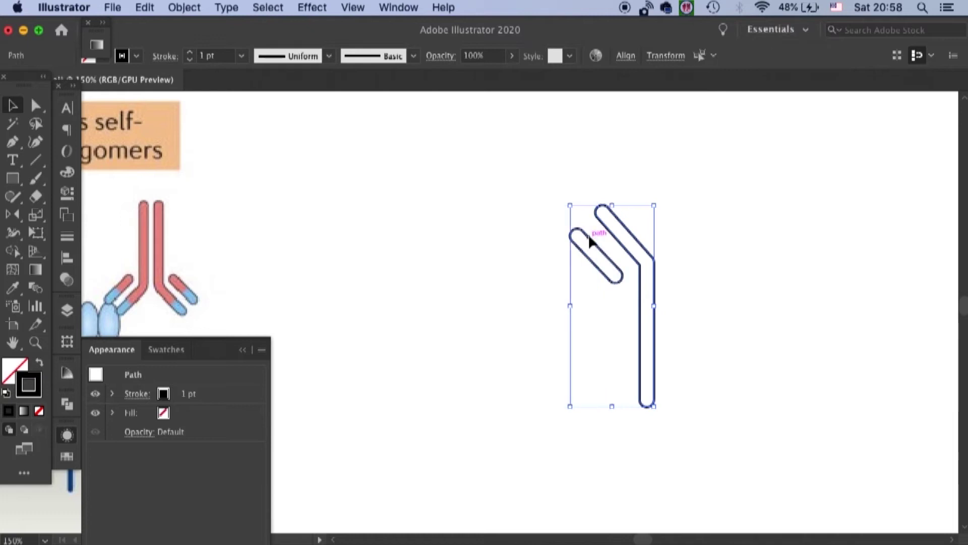
pyautogui.click(19, 359)
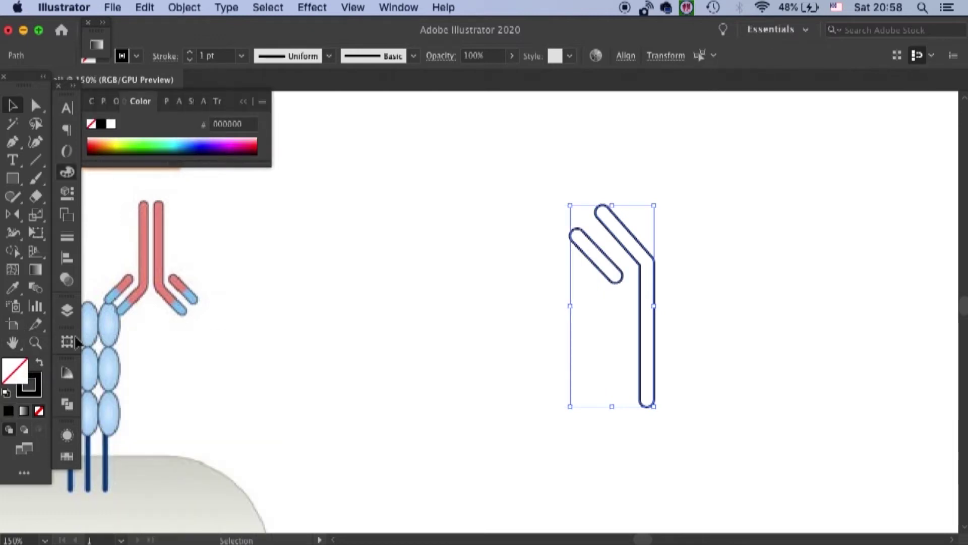
pyautogui.click(67, 457)
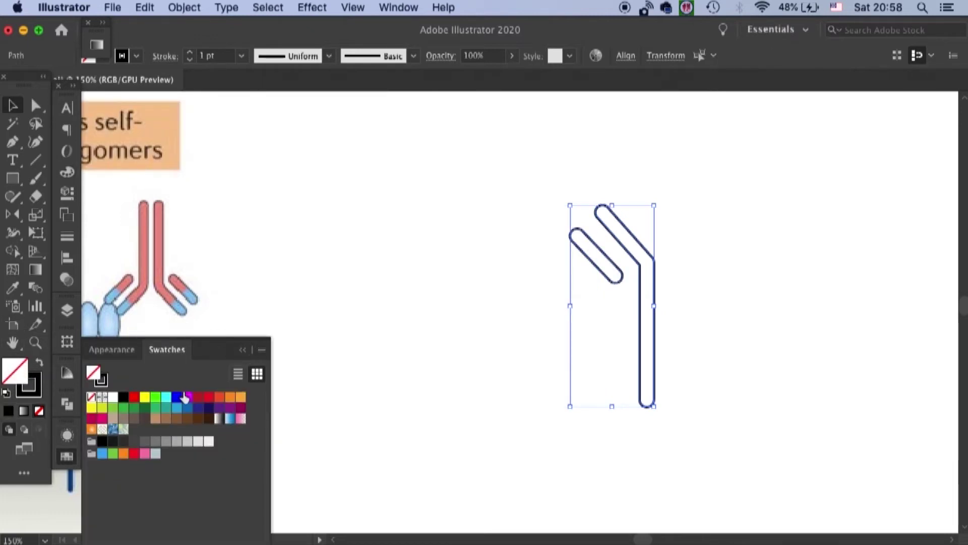
pyautogui.click(220, 398)
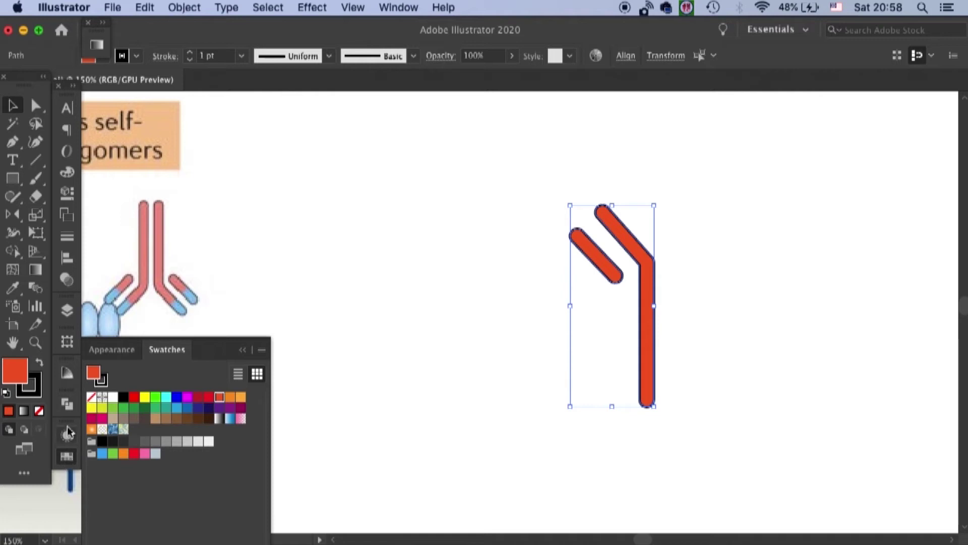
pyautogui.click(67, 374)
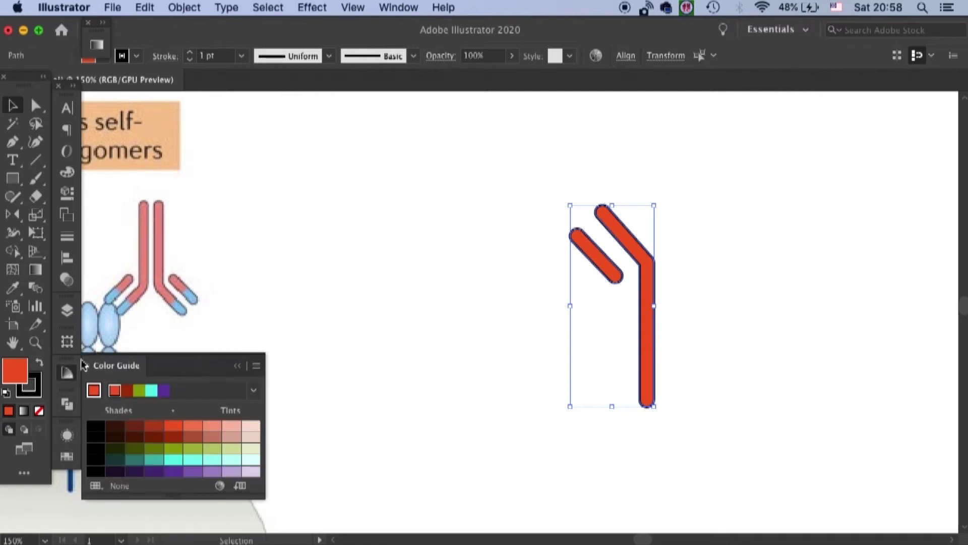
pyautogui.moveTo(210, 426); pyautogui.dragTo(212, 427)
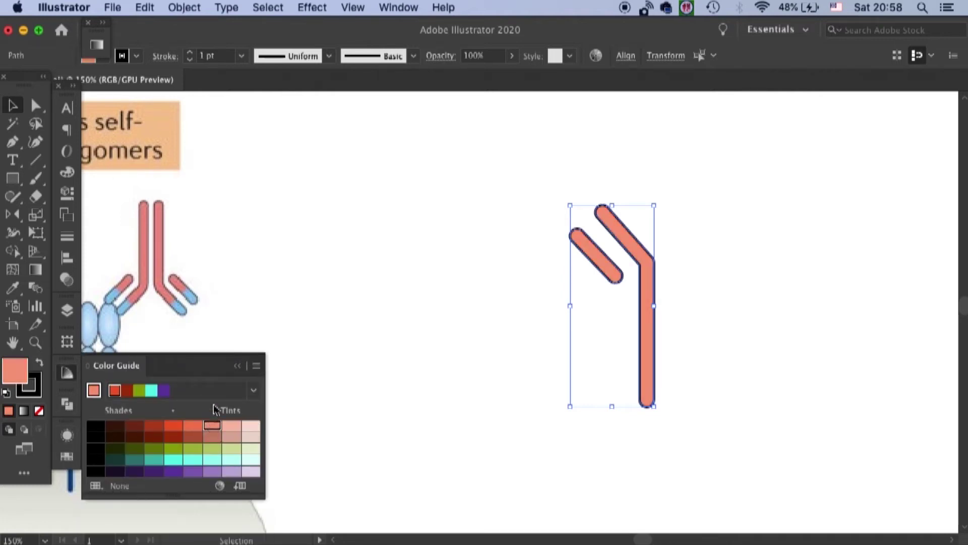
pyautogui.click(651, 188)
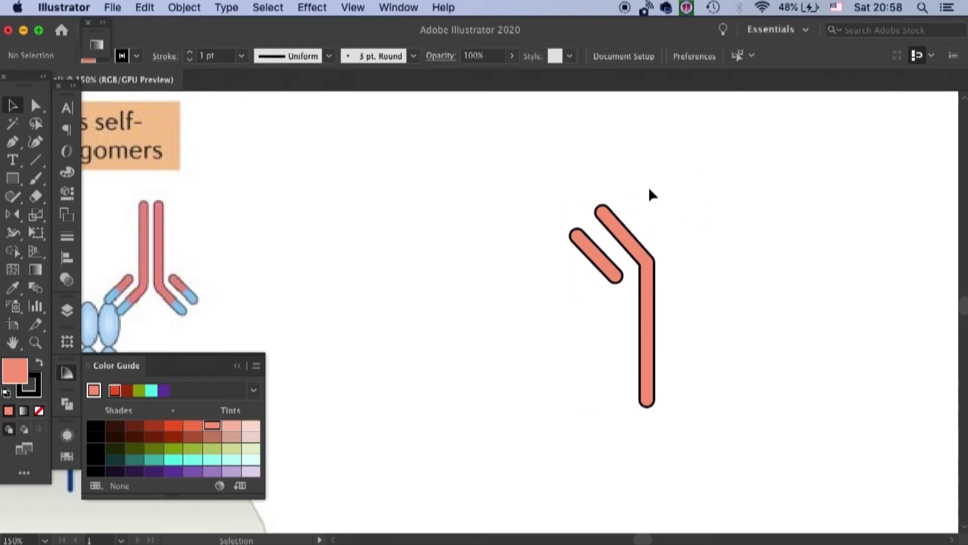
# Close the Color Guide and reselect both salmon antibody pieces.
pyautogui.click(578, 233)
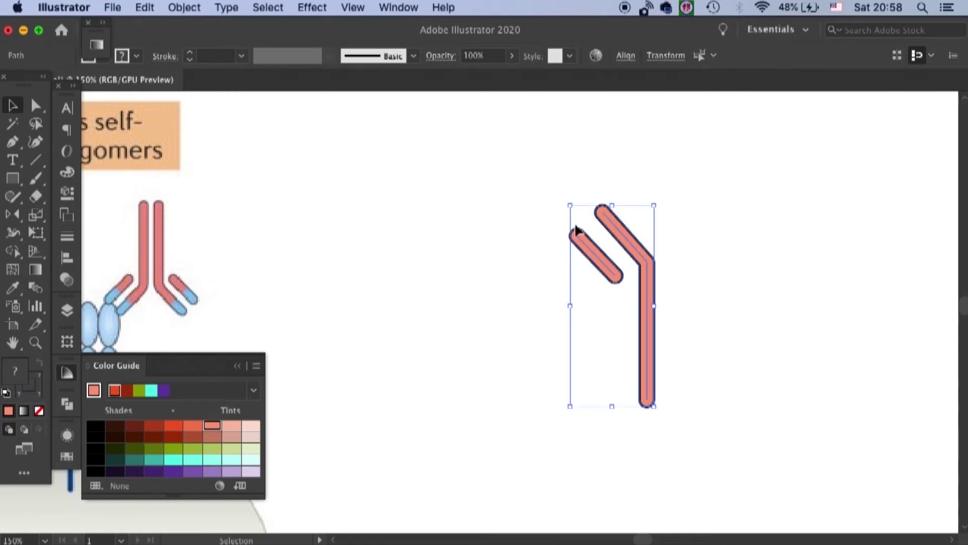
pyautogui.click(237, 365)
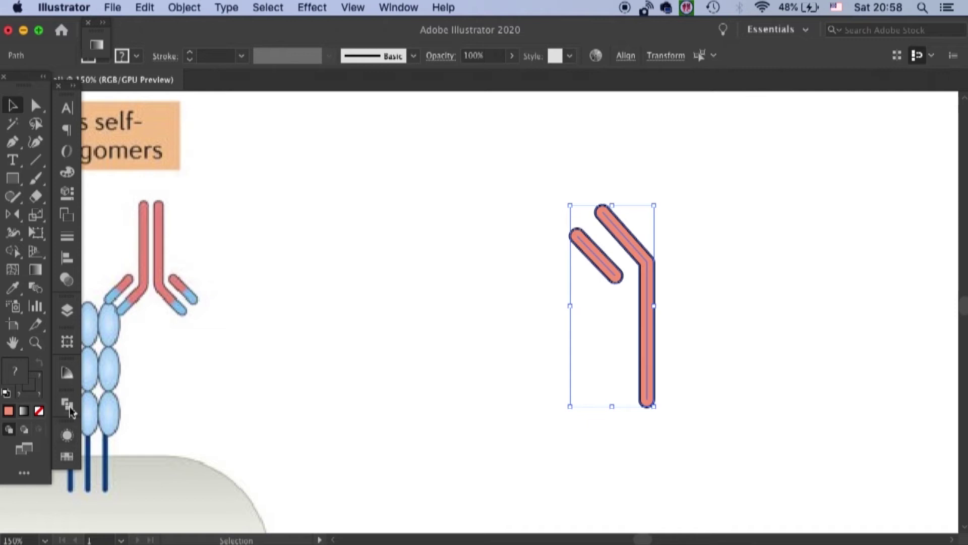
pyautogui.click(630, 211)
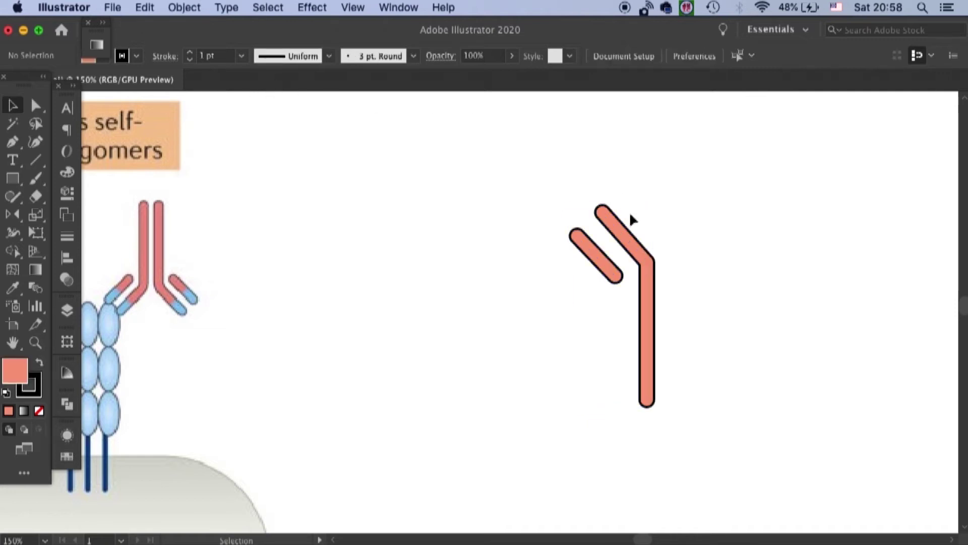
pyautogui.click(591, 253)
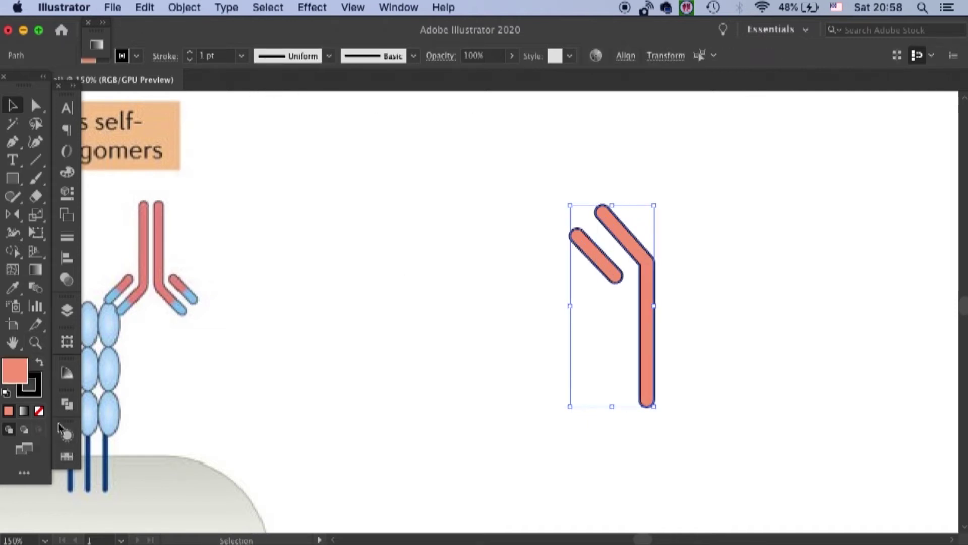
pyautogui.click(67, 456)
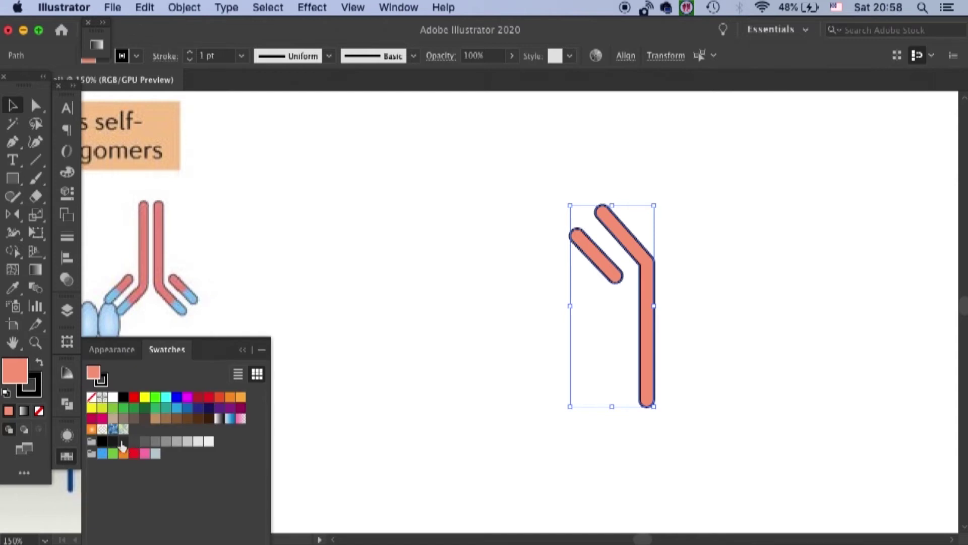
# Color the pieces' outlines dark gray from Swatches, keeping the salmon fill.
pyautogui.click(122, 442)
pyautogui.press('super+z')
pyautogui.click(35, 379)
pyautogui.click(68, 457)
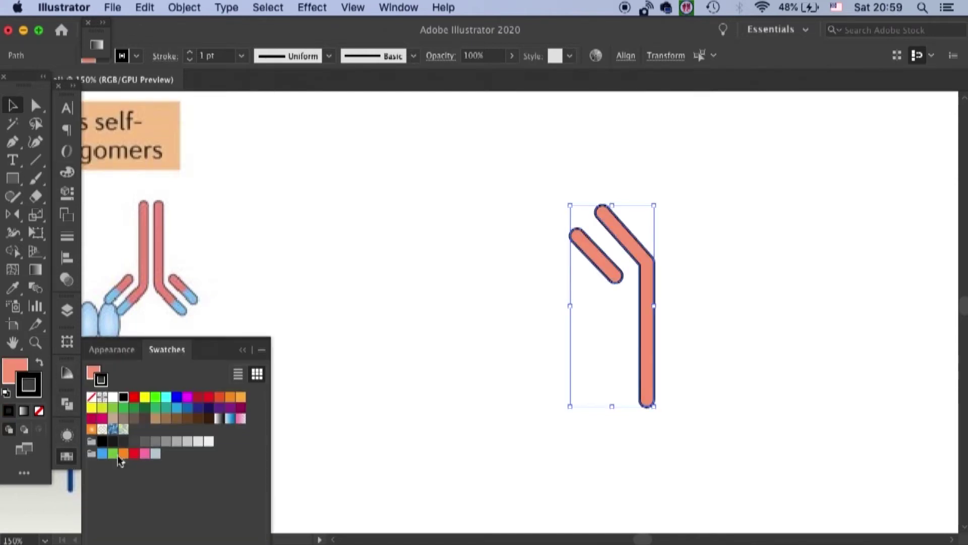
pyautogui.click(360, 249)
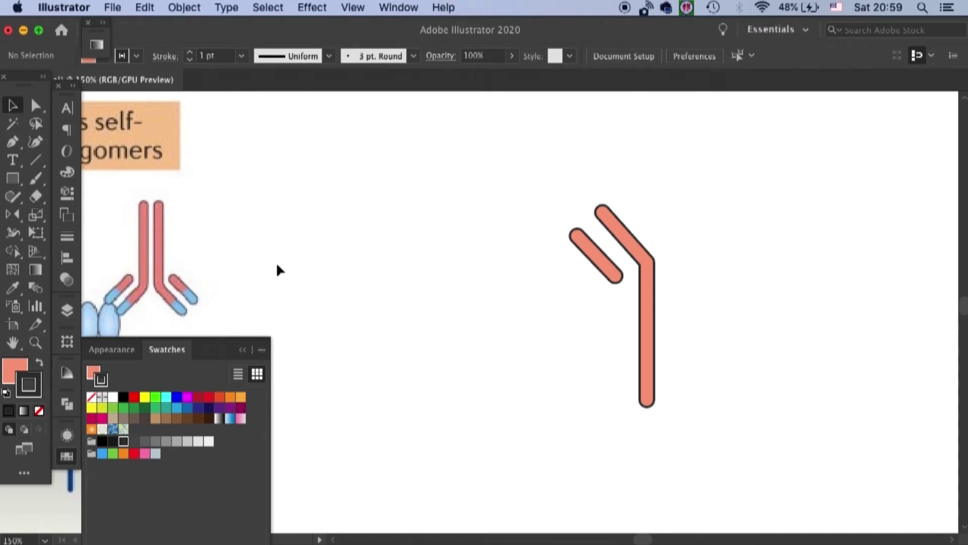
pyautogui.click(604, 286)
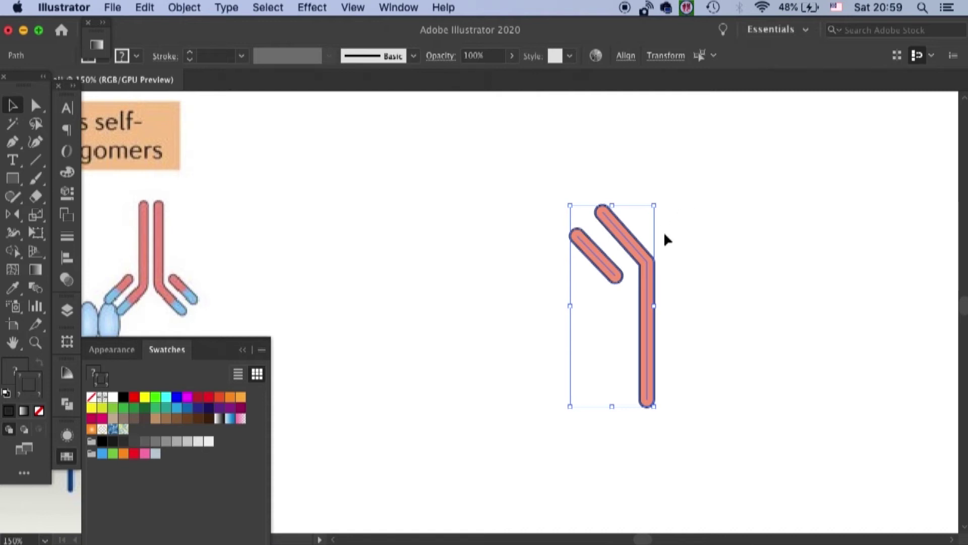
# Try the Width tool on both antibody pieces, then undo the change.
pyautogui.click(695, 196)
pyautogui.click(615, 271)
pyautogui.hotkey('shift', 'w')
pyautogui.press('v')
pyautogui.click(686, 236)
pyautogui.press('super+z')
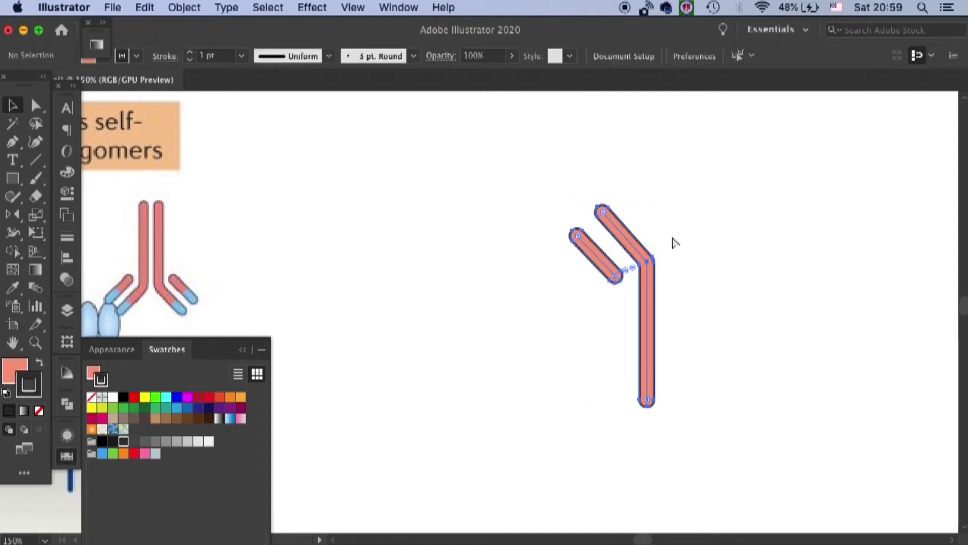
pyautogui.click(638, 211)
# Alt-drag a copy of the long and short salmon strokes to the right of the original.
pyautogui.click(619, 224)
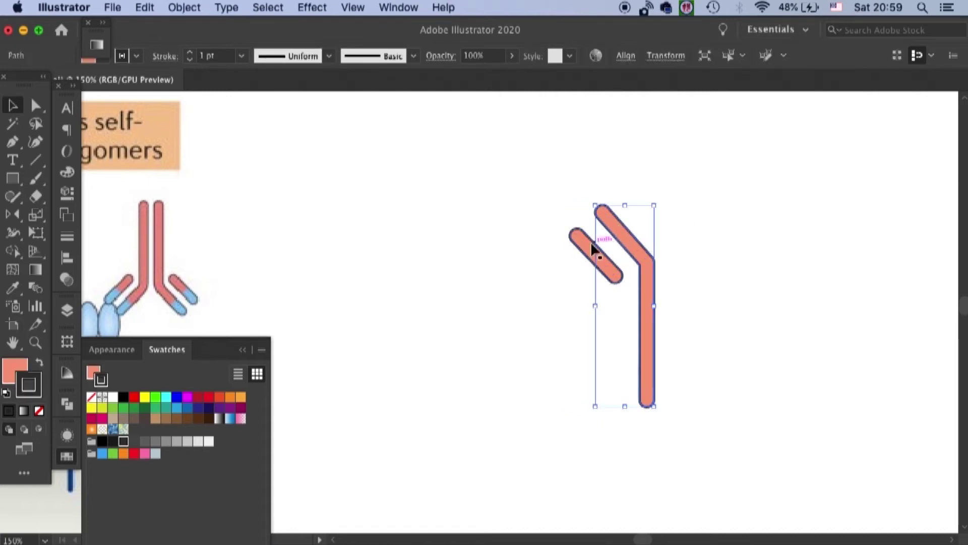
pyautogui.keyDown('shift'); pyautogui.click(582, 245); pyautogui.keyUp('shift')
pyautogui.moveTo(620, 233)
pyautogui.mouseDown()
pyautogui.moveTo(709, 265)
pyautogui.moveTo(727, 250)
pyautogui.mouseUp()
pyautogui.click(770, 214)
pyautogui.click(636, 287)
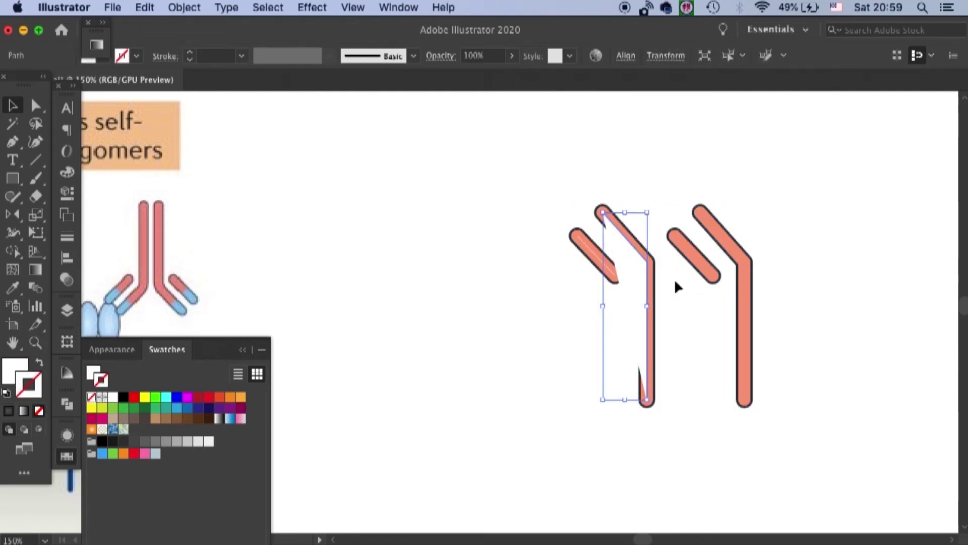
pyautogui.click(679, 277)
pyautogui.click(603, 269)
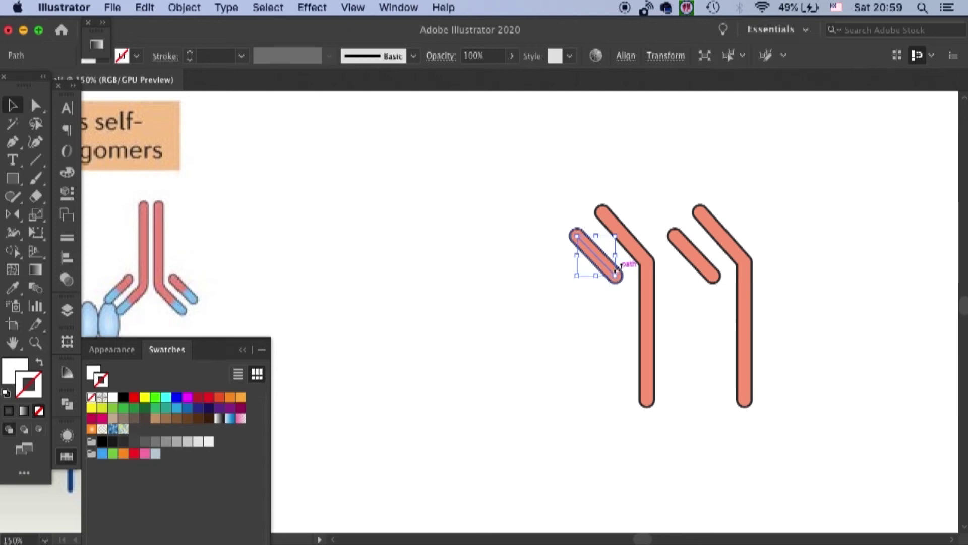
pyautogui.click(630, 275)
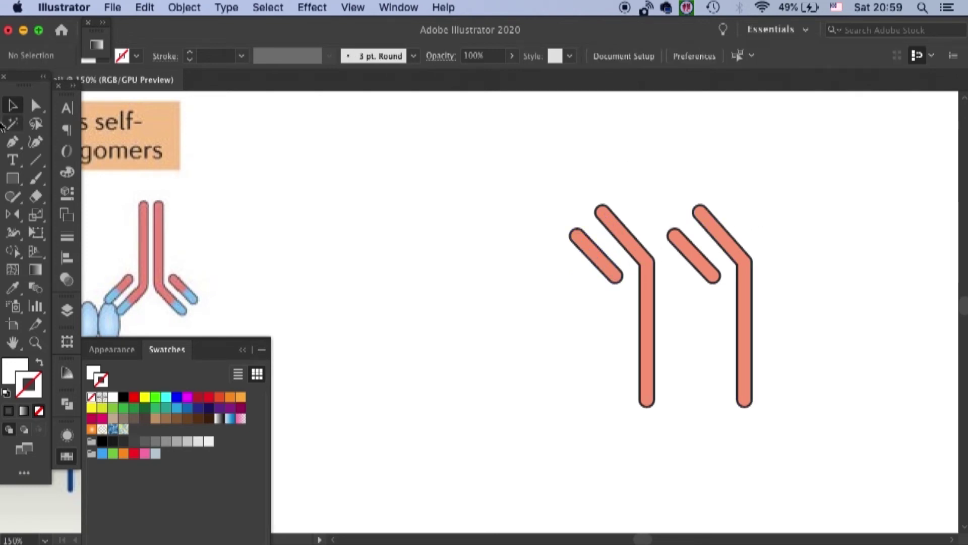
pyautogui.click(35, 159)
# Draw and tilt a straight line across both upper arms of the right copy.
pyautogui.moveTo(710, 189); pyautogui.dragTo(660, 238)
pyautogui.moveTo(712, 189); pyautogui.dragTo(708, 199)
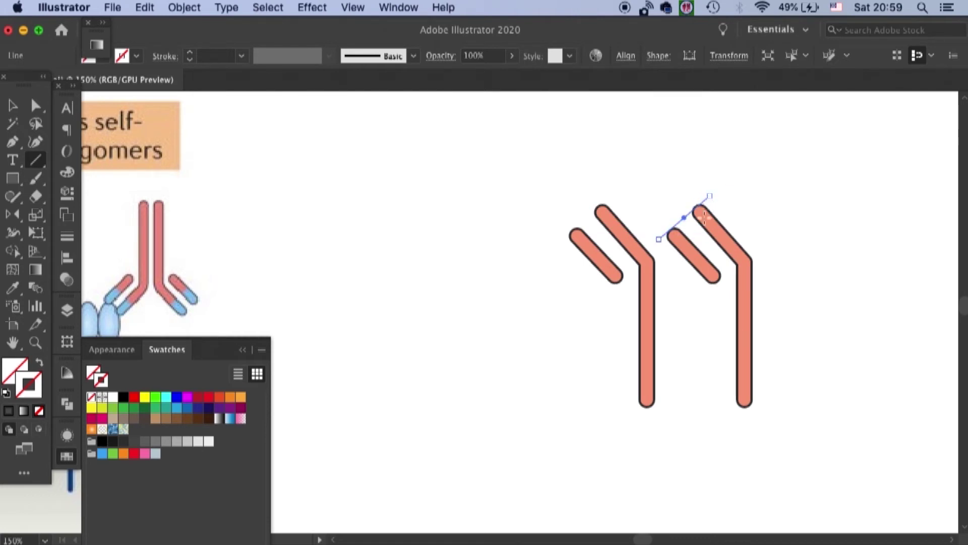
pyautogui.press('super+equal')
pyautogui.press('super+equal')
pyautogui.hscroll(5, 603, 259)
pyautogui.scroll(2, 603, 259)
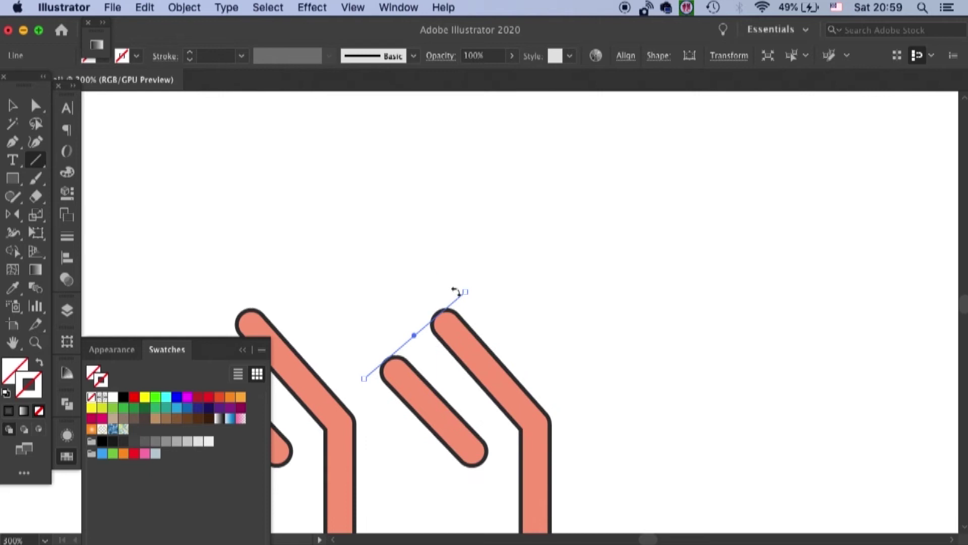
pyautogui.moveTo(465, 289); pyautogui.dragTo(465, 284)
# Move the cutting line down across the arms and select it together with both arms.
pyautogui.click(13, 106)
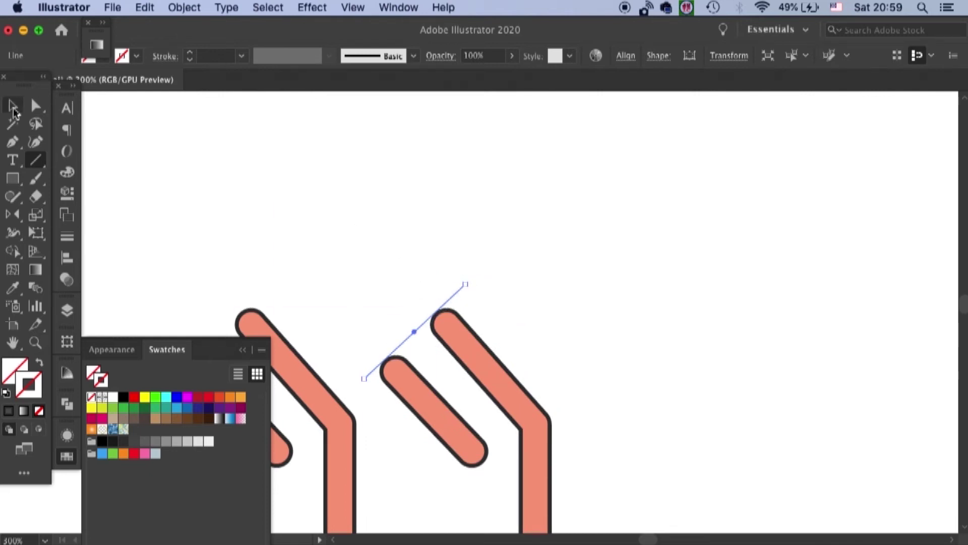
pyautogui.moveTo(422, 326); pyautogui.dragTo(465, 385)
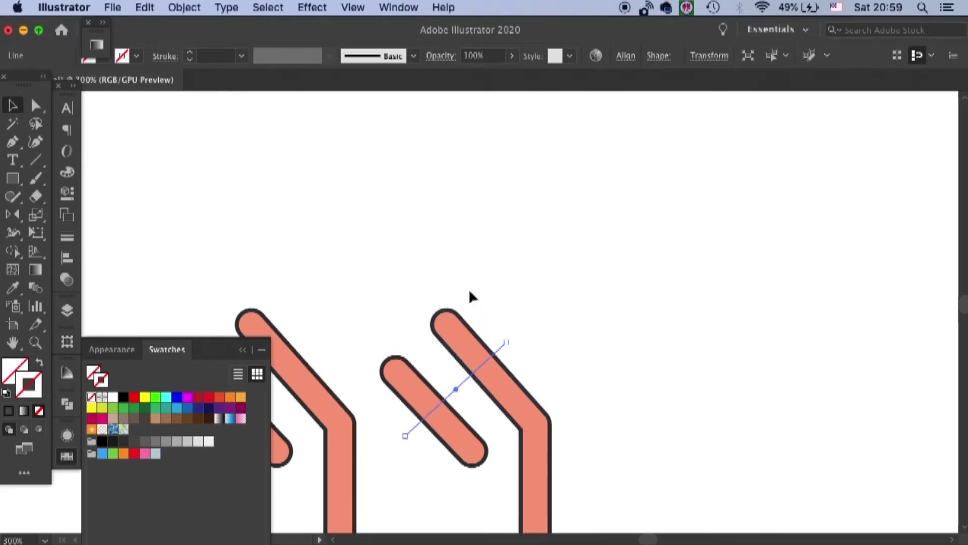
pyautogui.moveTo(547, 239)
pyautogui.mouseDown()
pyautogui.moveTo(432, 444)
pyautogui.moveTo(366, 363)
pyautogui.mouseUp()
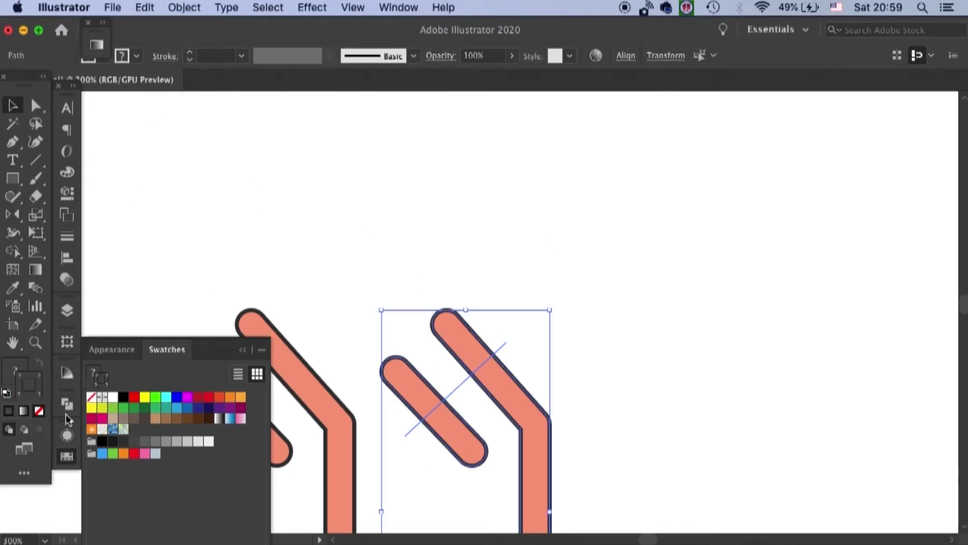
# Split the copied arms along the cutting line with Pathfinder Divide.
pyautogui.click(67, 404)
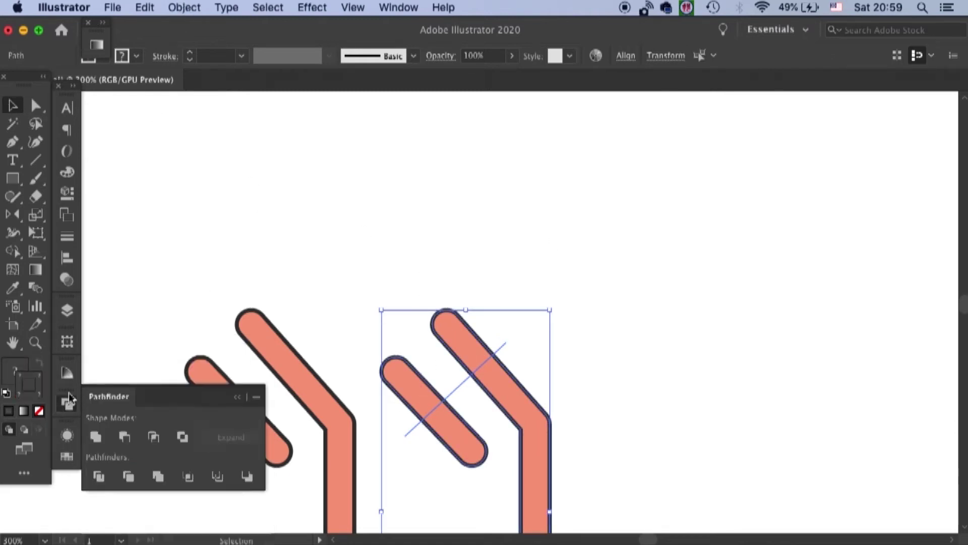
pyautogui.click(99, 476)
pyautogui.click(501, 286)
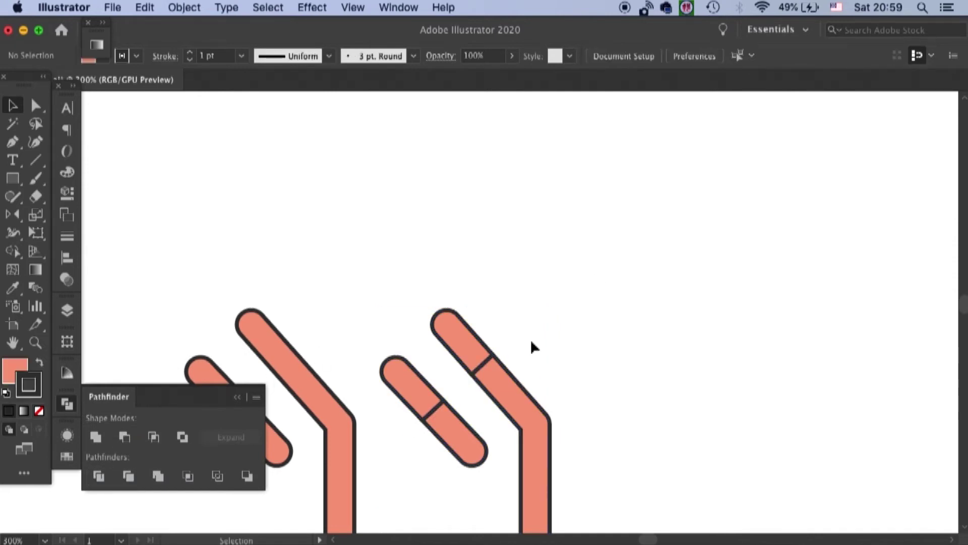
pyautogui.click(520, 409)
pyautogui.click(580, 355)
# Inside the divided group, delete the two lower pieces, keeping only the tips.
pyautogui.doubleClick(519, 411)
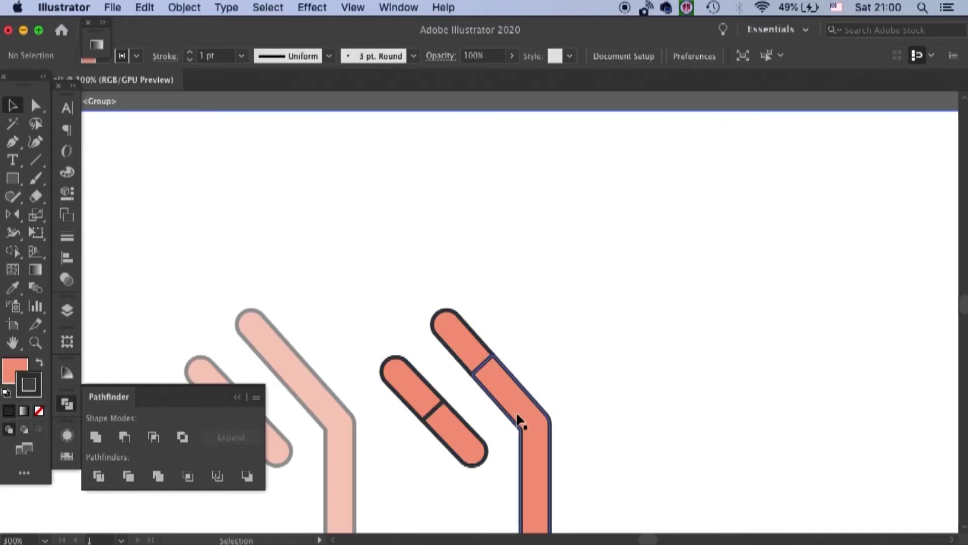
pyautogui.click(517, 416)
pyautogui.keyDown('shift'); pyautogui.click(455, 436); pyautogui.keyUp('shift')
pyautogui.press('Delete')
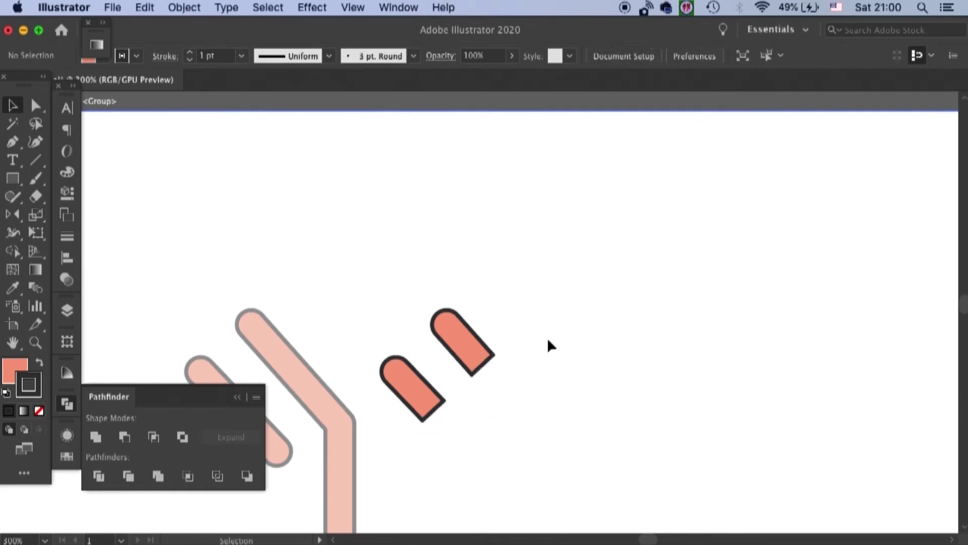
pyautogui.doubleClick(506, 310)
# Move the two tip pieces onto the ends of the left antibody's arms.
pyautogui.click(462, 343)
pyautogui.hscroll(-5, 554, 302)
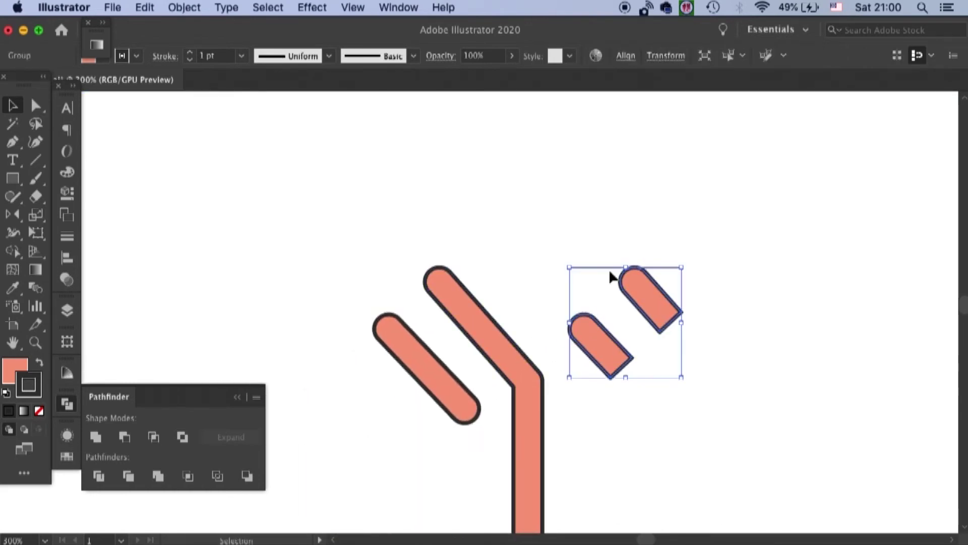
pyautogui.moveTo(655, 295); pyautogui.dragTo(459, 295)
pyautogui.click(530, 208)
# Fill the two arm tips with a blue swatch, then a lighter blue tint from the Color Guide.
pyautogui.click(449, 293)
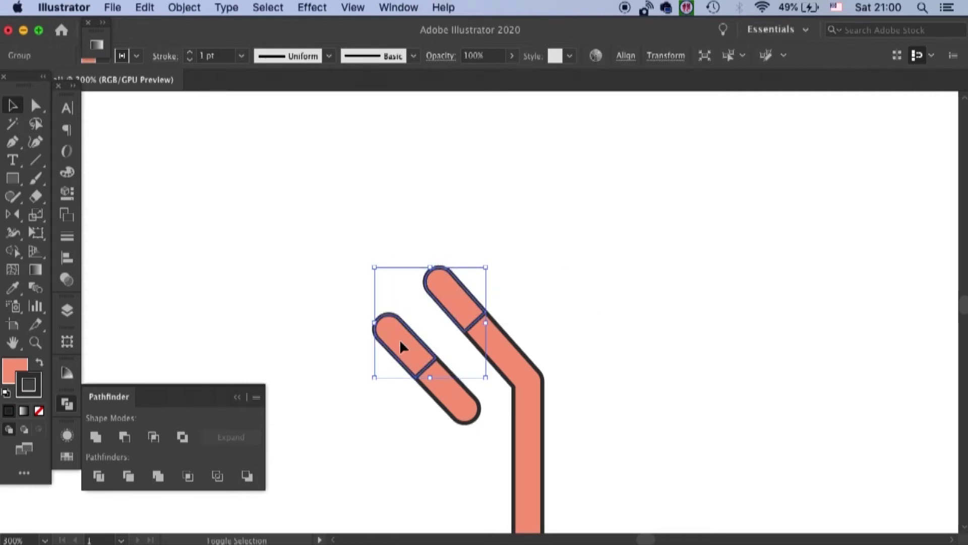
pyautogui.click(13, 371)
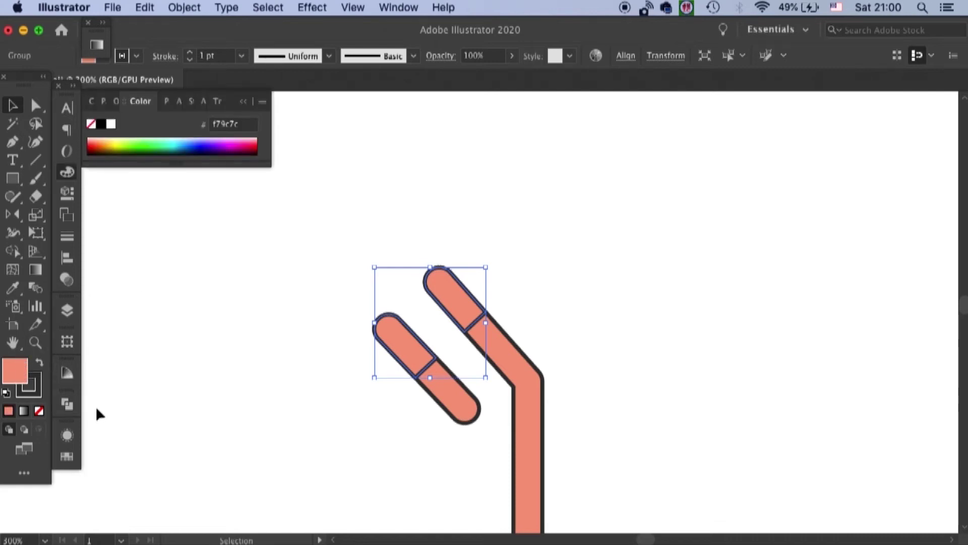
pyautogui.click(67, 457)
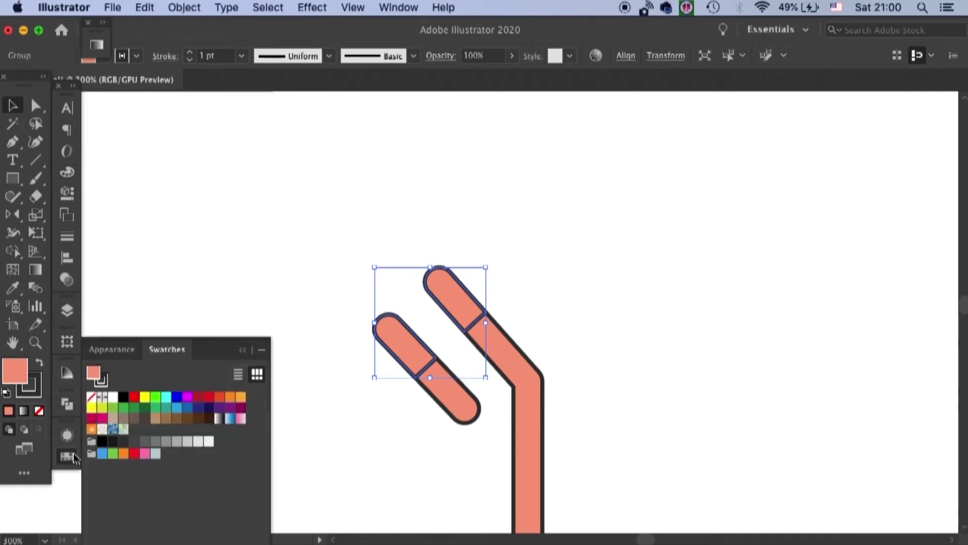
pyautogui.click(177, 408)
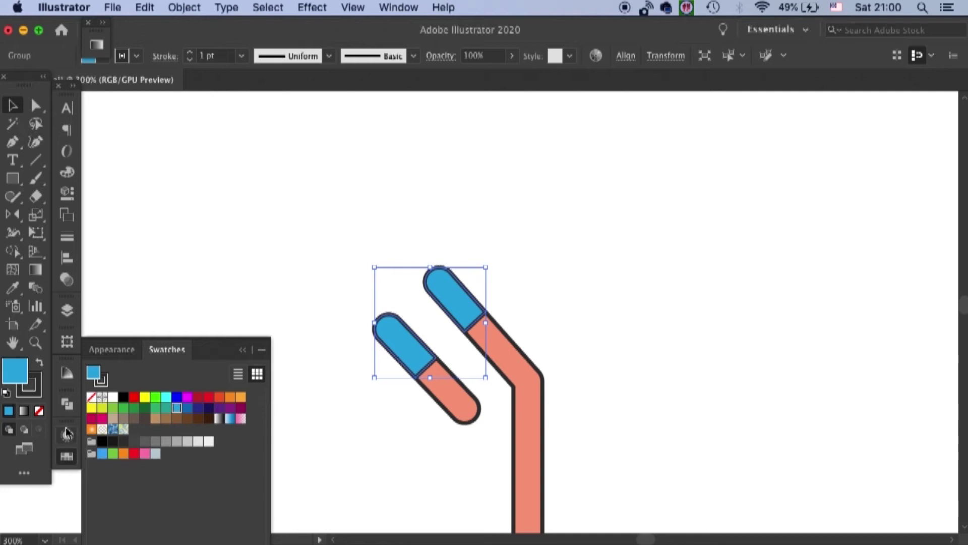
pyautogui.click(67, 372)
pyautogui.click(211, 425)
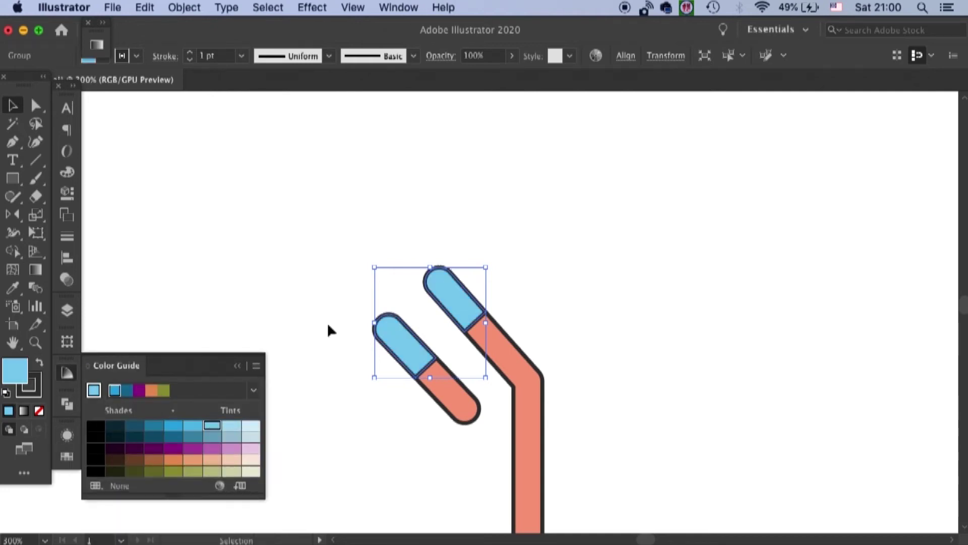
pyautogui.click(574, 237)
# Zoom and pan to view the blue-tipped antibody beside the reference mAb diagram.
pyautogui.press('super+minus')
pyautogui.press('super+minus')
pyautogui.press('super+minus')
pyautogui.press('super+minus')
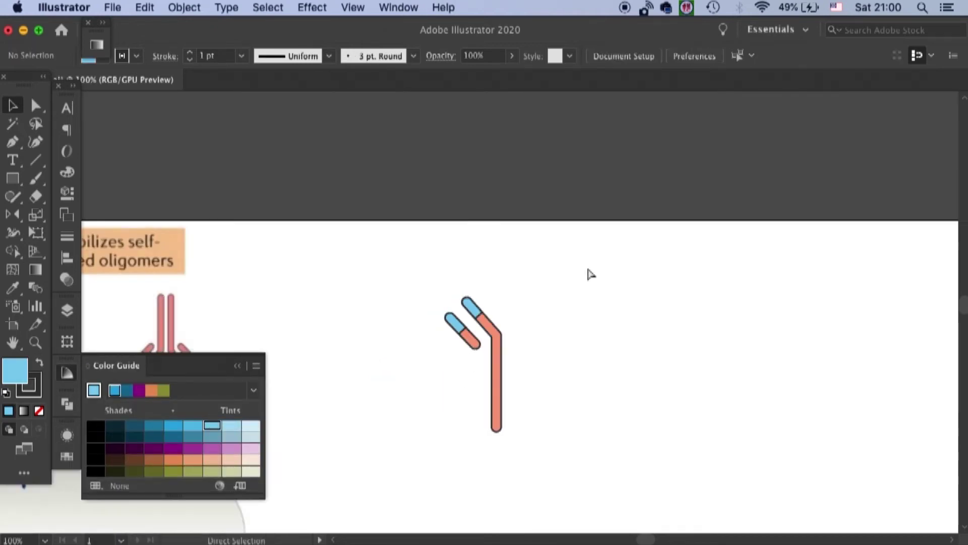
pyautogui.moveTo(510, 280); pyautogui.dragTo(536, 266)
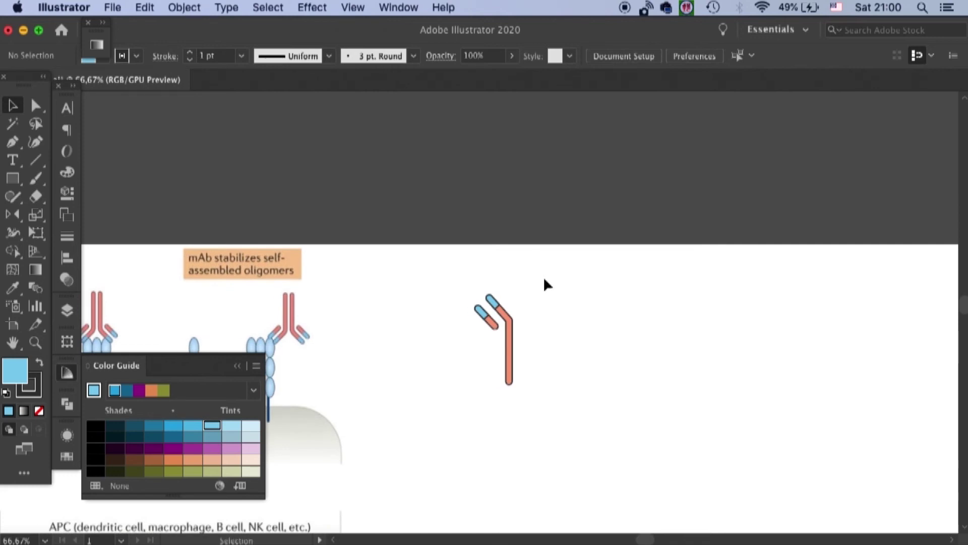
pyautogui.press('super+plus')
pyautogui.press('super+plus')
pyautogui.moveTo(312, 273); pyautogui.dragTo(590, 271)
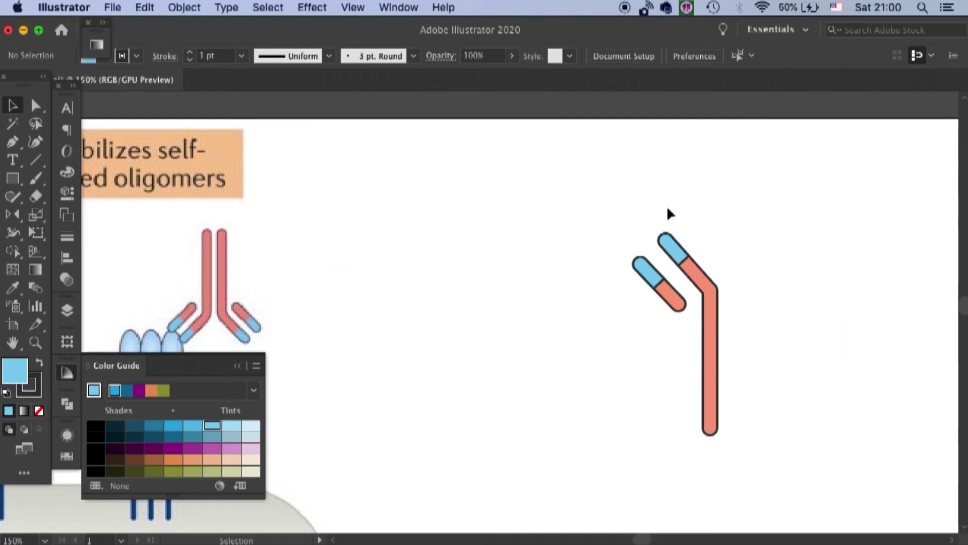
# Set the stroke of the light-blue tip pieces to None.
pyautogui.press('super+minus')
pyautogui.hscroll(3, 558, 258)
pyautogui.press('F6')
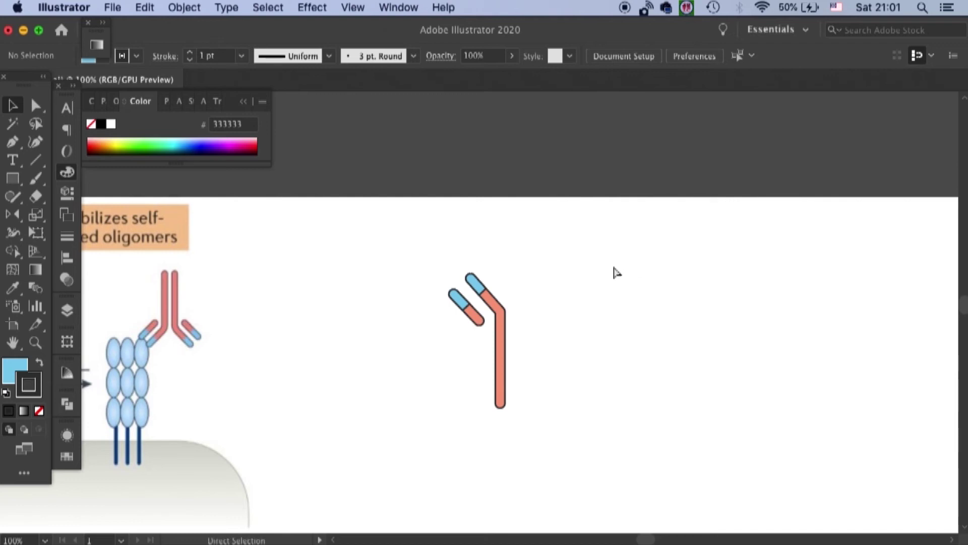
pyautogui.press('super+equal')
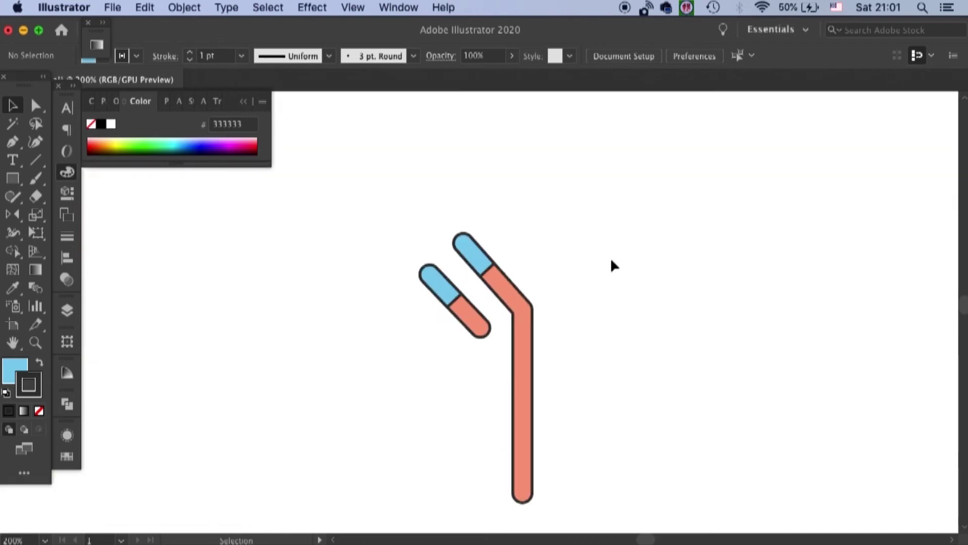
pyautogui.click(476, 261)
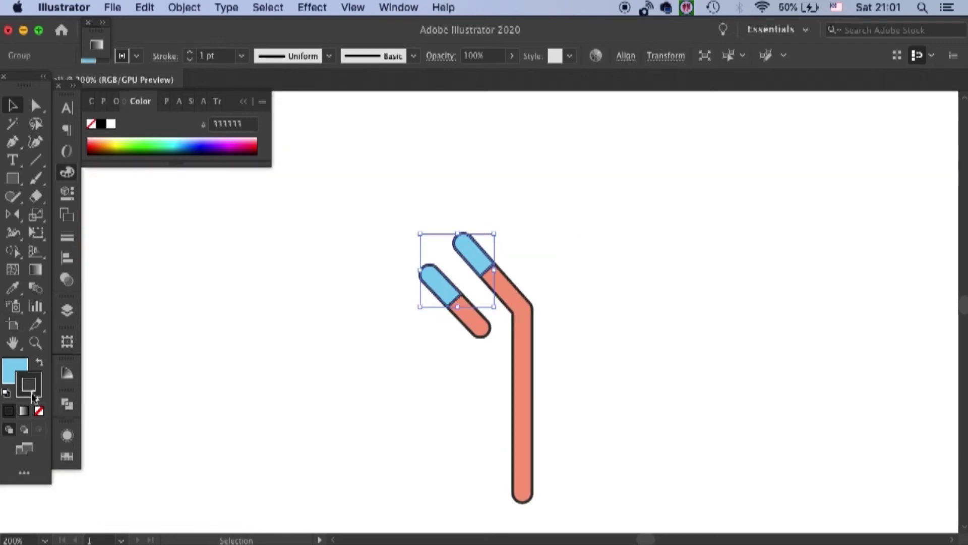
pyautogui.click(39, 410)
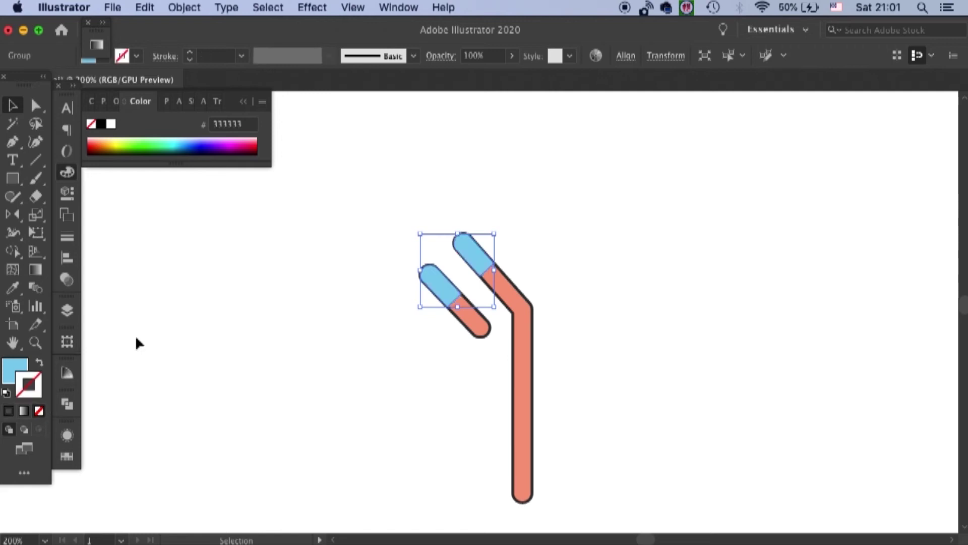
# Select the long salmon arm-and-stem shape together with the short salmon arm.
pyautogui.click(559, 211)
pyautogui.click(522, 304)
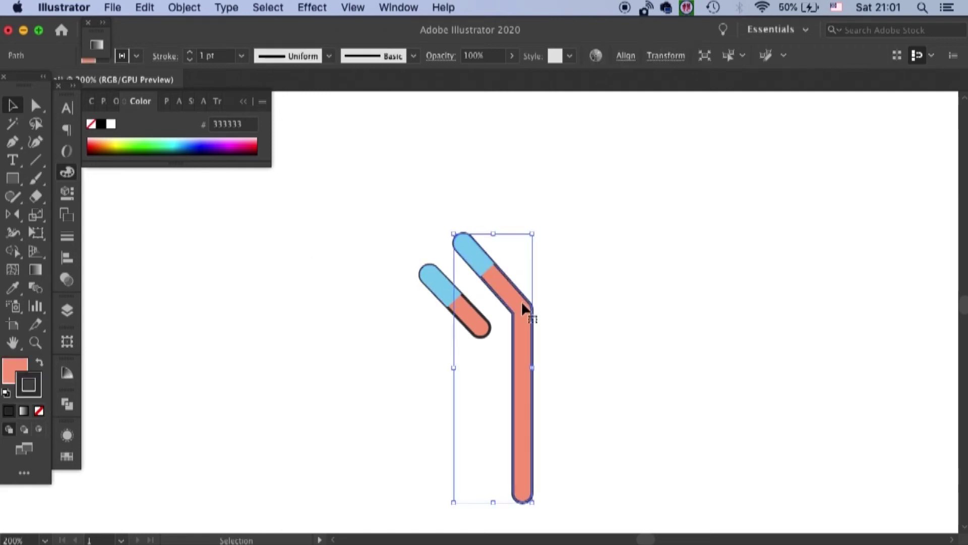
pyautogui.keyDown('shift'); pyautogui.click(480, 324); pyautogui.keyUp('shift')
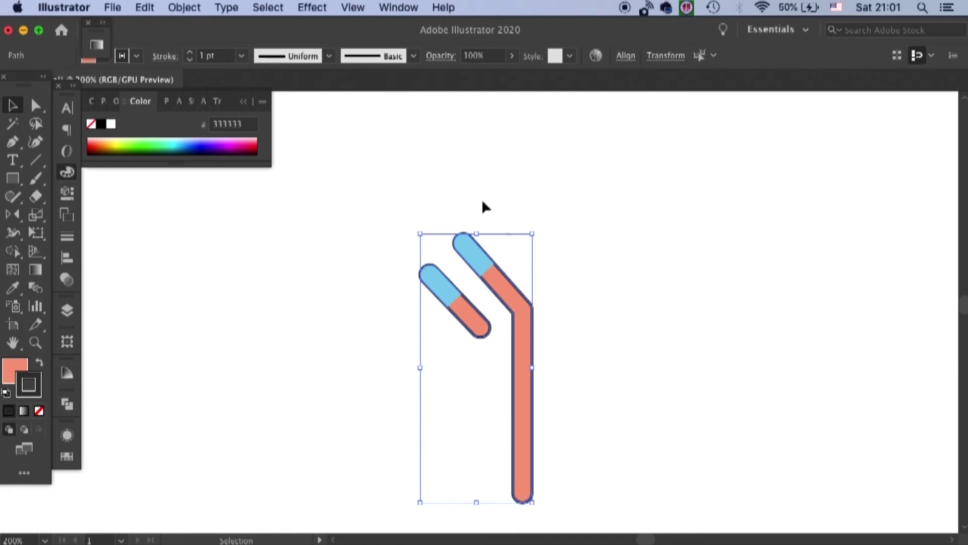
# Expand the selected salmon shapes' fill and stroke into filled shapes with Object > Expand.
pyautogui.click(185, 8)
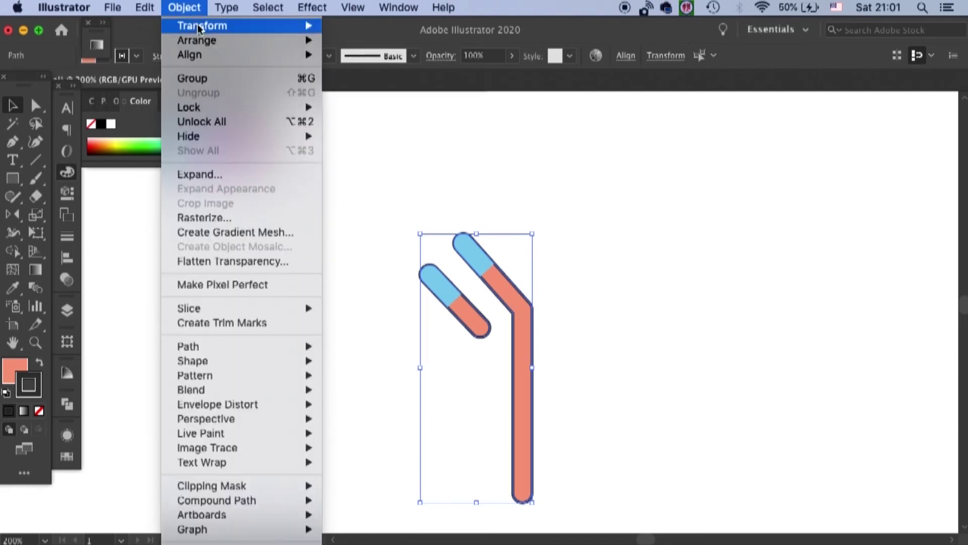
pyautogui.click(229, 175)
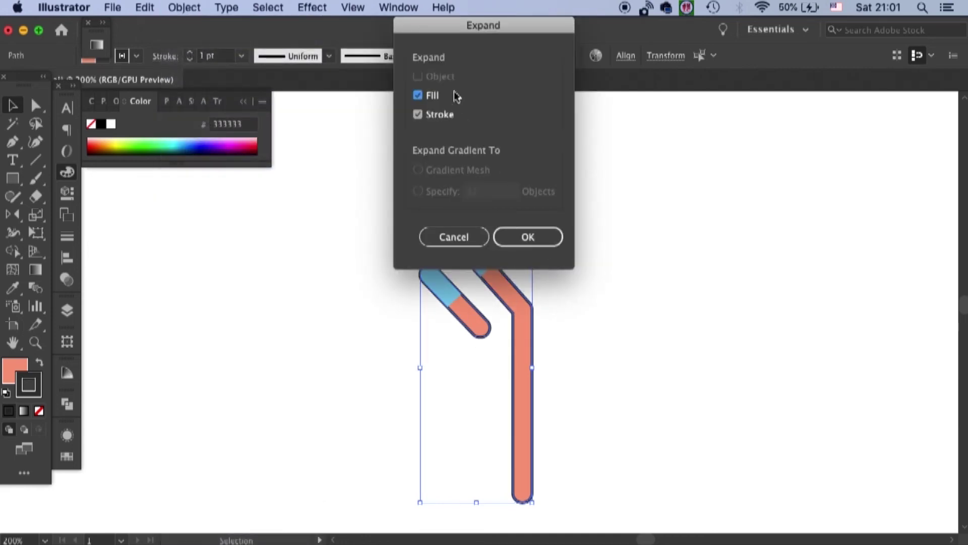
pyautogui.click(447, 115)
pyautogui.click(527, 237)
# Ungroup the expanded antibody pieces and select the long bent arm piece.
pyautogui.click(573, 196)
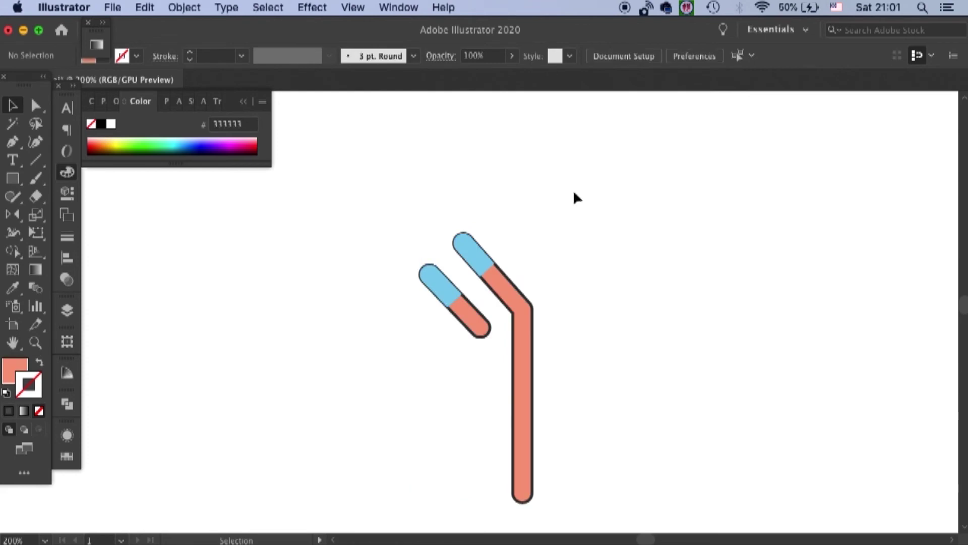
pyautogui.click(504, 301)
pyautogui.rightClick(514, 304)
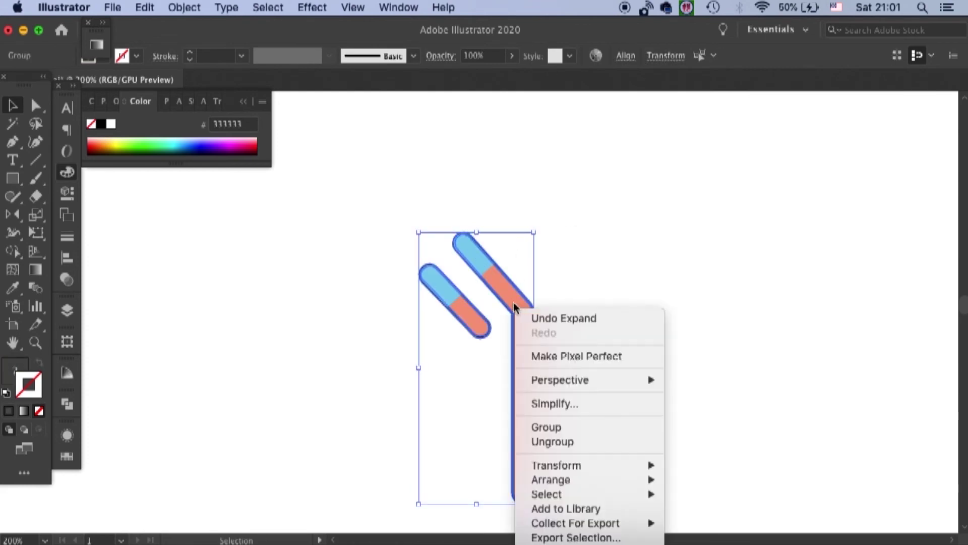
pyautogui.click(552, 442)
pyautogui.click(582, 268)
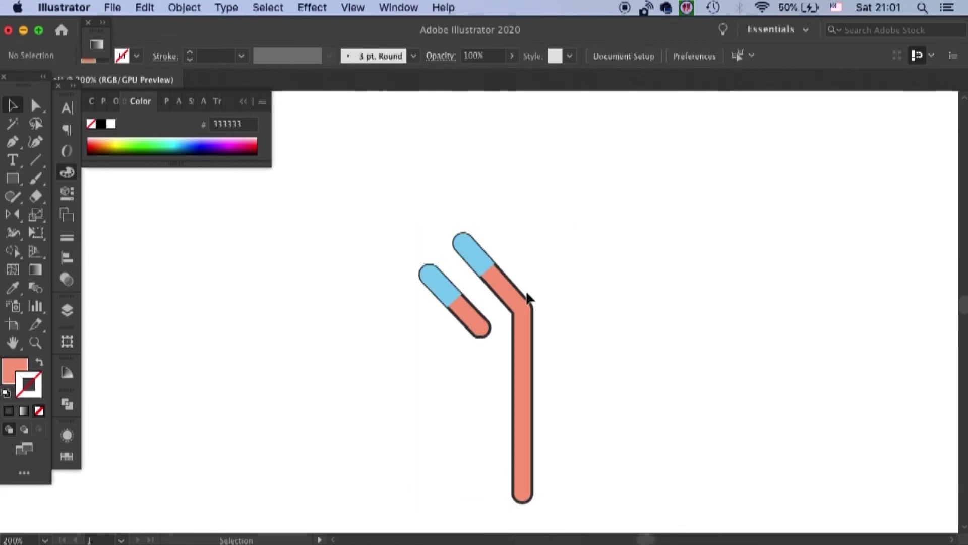
pyautogui.click(511, 301)
# Zoom out and scroll to the reference diagram, then marquee-select all the antibody pieces.
pyautogui.keyDown('shift'); pyautogui.click(484, 323); pyautogui.keyUp('shift')
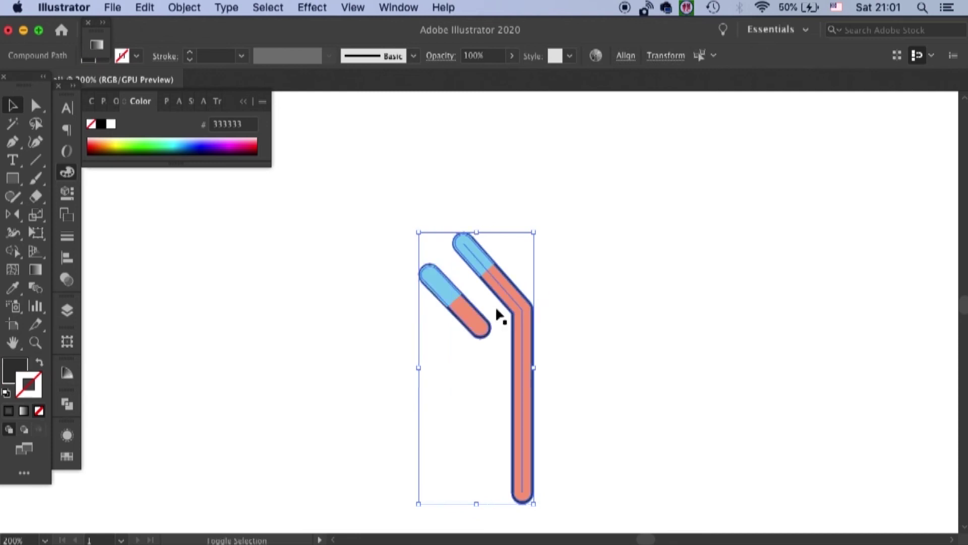
pyautogui.press('super')
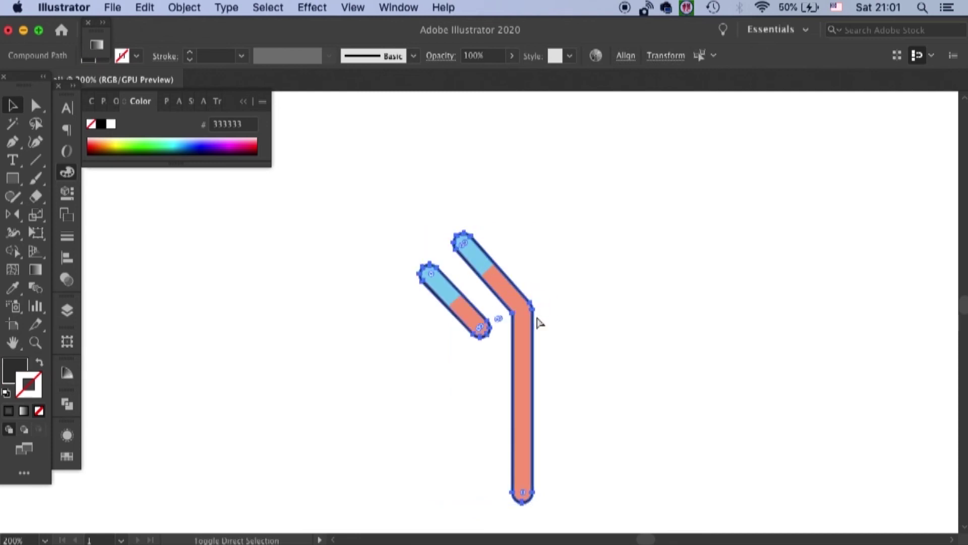
pyautogui.click(560, 257)
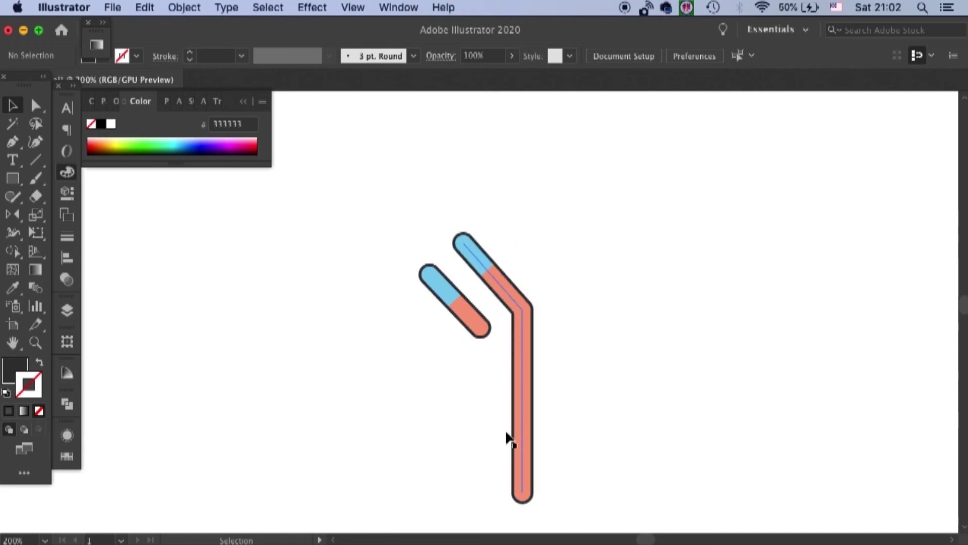
pyautogui.press('super+minus')
pyautogui.press('super+minus')
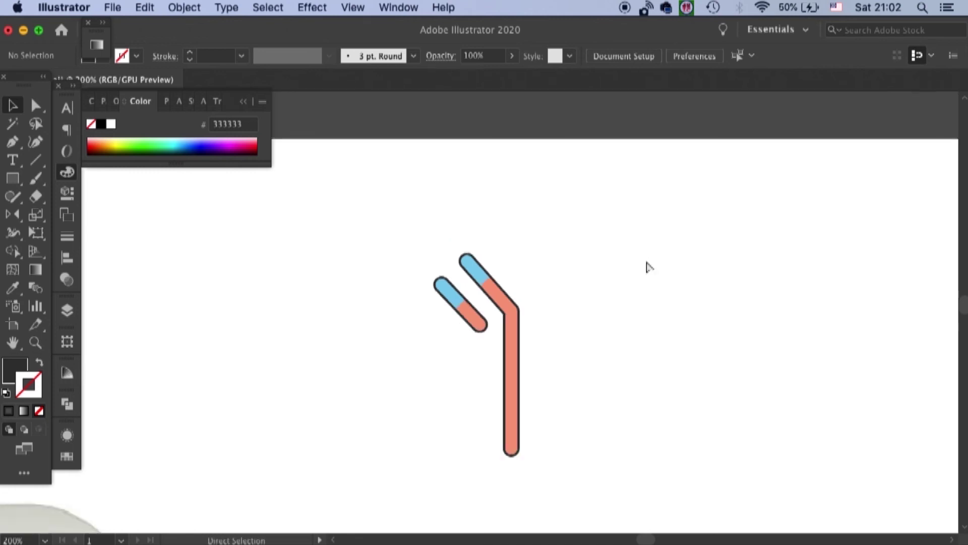
pyautogui.hscroll(2, 571, 291)
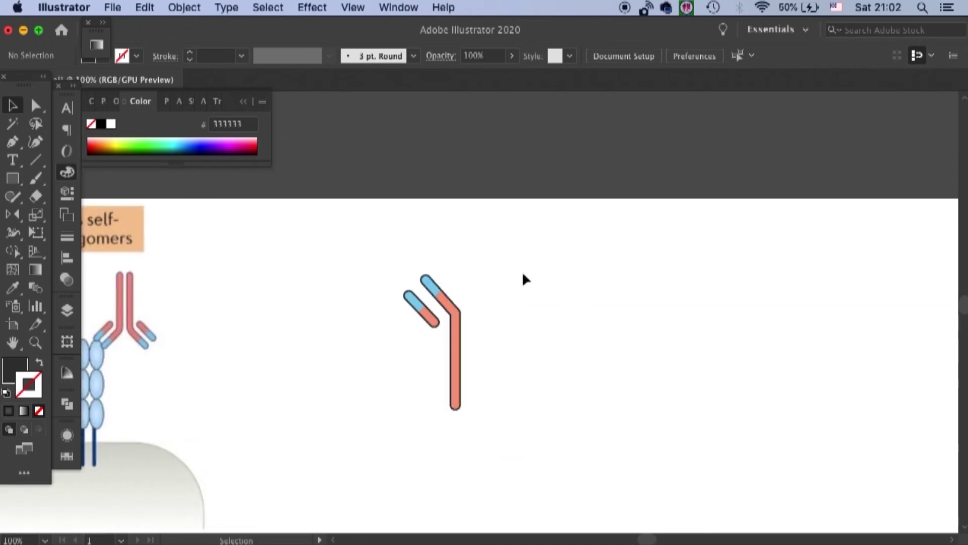
pyautogui.moveTo(508, 262); pyautogui.dragTo(398, 424)
# Nudge only the short blue-tipped arm capsule up and right, closer to the bent arm.
pyautogui.click(535, 267)
pyautogui.press('super+equal')
pyautogui.press('super+equal')
pyautogui.moveTo(313, 351); pyautogui.dragTo(394, 272)
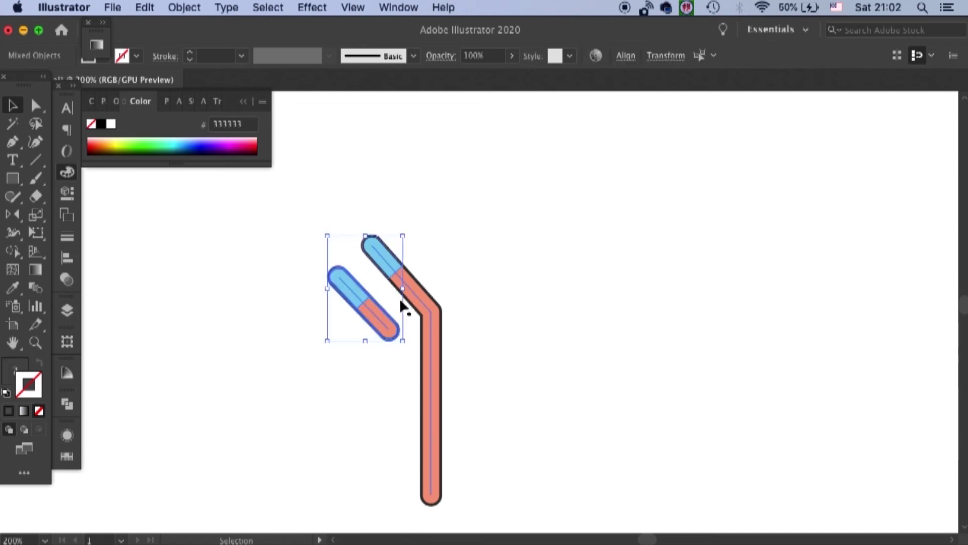
pyautogui.keyDown('shift'); pyautogui.click(425, 284); pyautogui.keyUp('shift')
pyautogui.press('Up')
pyautogui.press('Up')
pyautogui.press('Up')
pyautogui.press('Up')
pyautogui.press('Up')
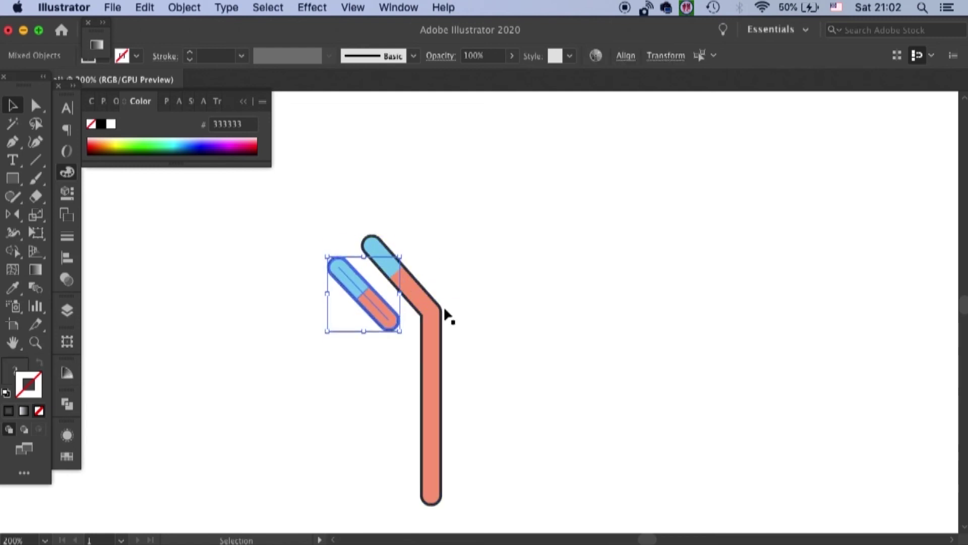
pyautogui.press('Right')
pyautogui.press('Right')
pyautogui.press('Right')
pyautogui.press('Right')
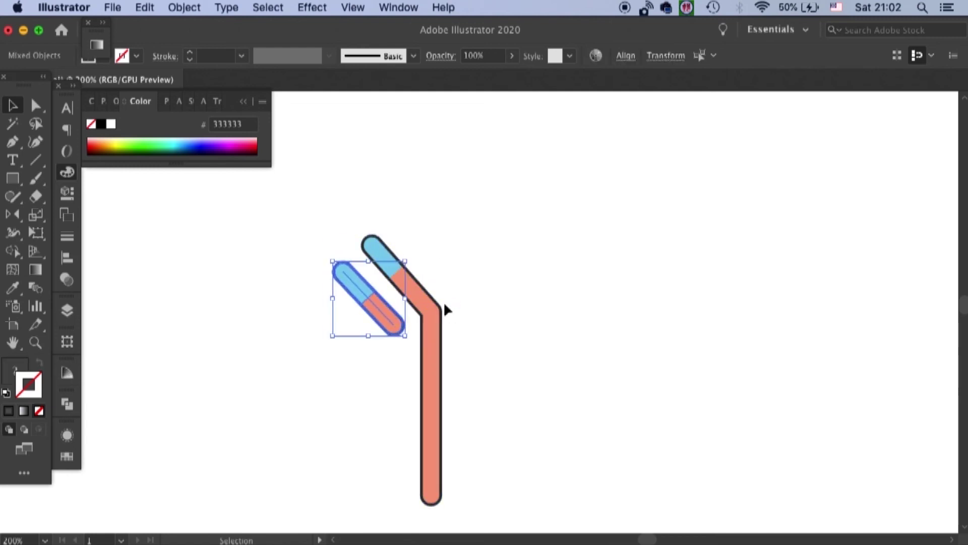
# Zoom out to the whole artboard and bring the half-antibody into better view.
pyautogui.click(470, 233)
pyautogui.press('super+a')
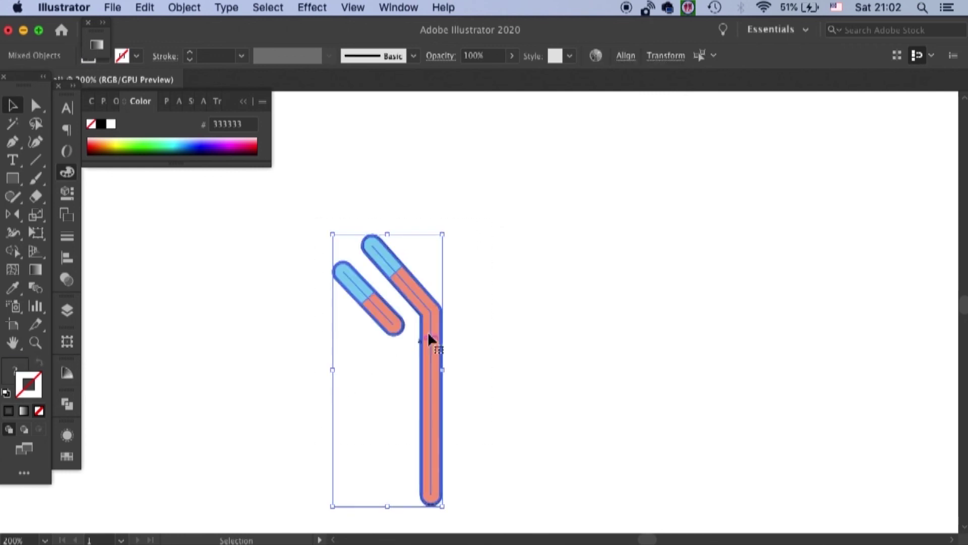
pyautogui.click(477, 271)
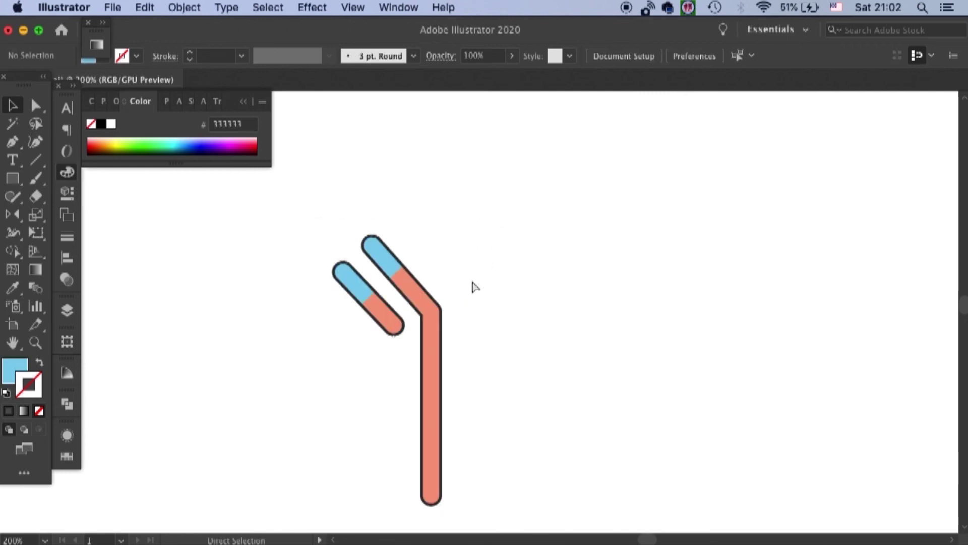
pyautogui.press('super+minus')
pyautogui.press('super+minus')
pyautogui.press('super+minus')
pyautogui.moveTo(486, 248); pyautogui.dragTo(467, 229)
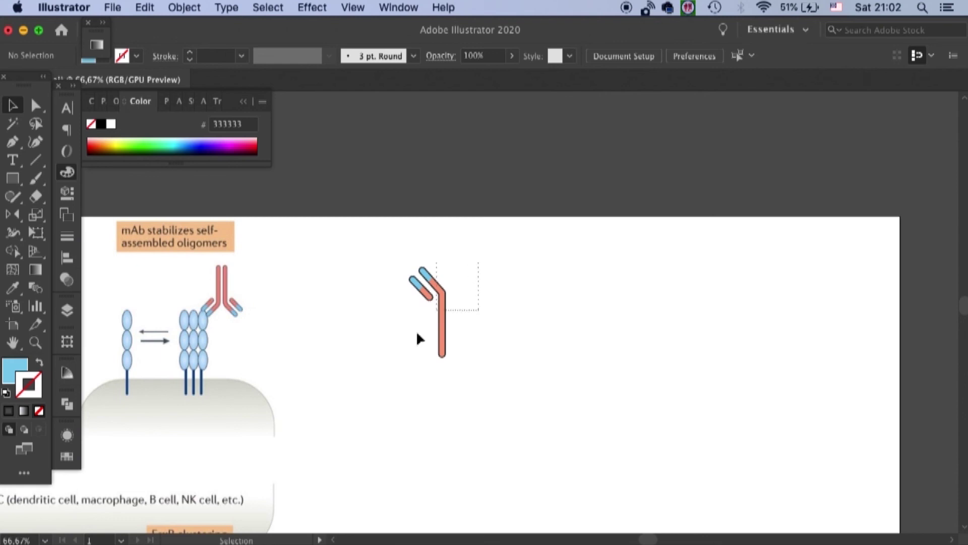
# Alt-drag a copy of the half-antibody to its right and select the copy.
pyautogui.click(443, 297)
pyautogui.moveTo(443, 297); pyautogui.dragTo(480, 293)
pyautogui.click(511, 263)
pyautogui.click(469, 280)
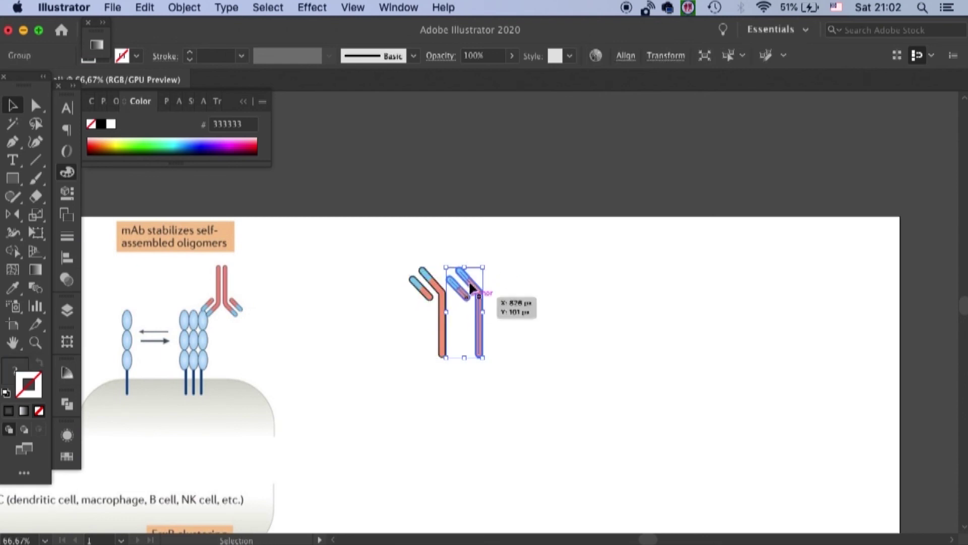
# Reflect the copy across the vertical axis and slide it right to meet the original.
pyautogui.doubleClick(18, 214)
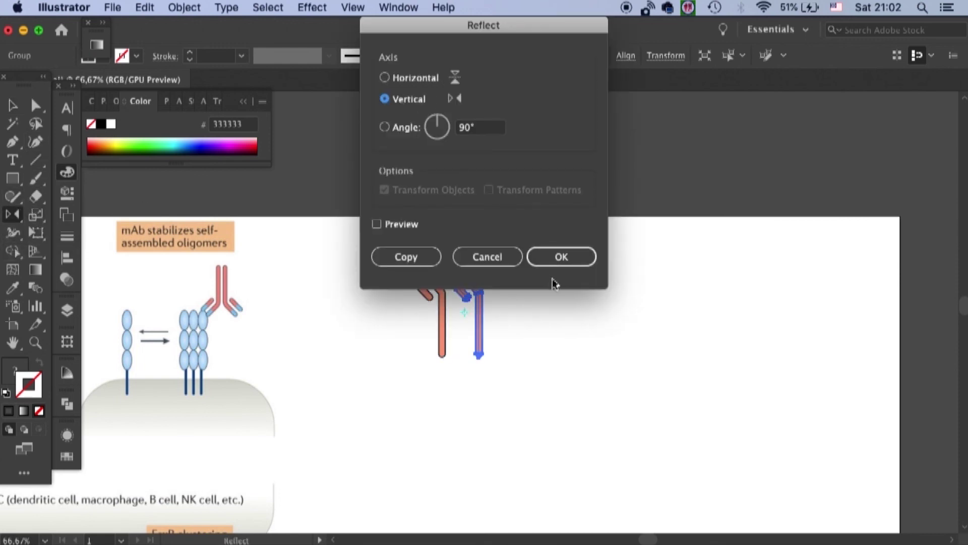
pyautogui.click(561, 256)
pyautogui.click(13, 105)
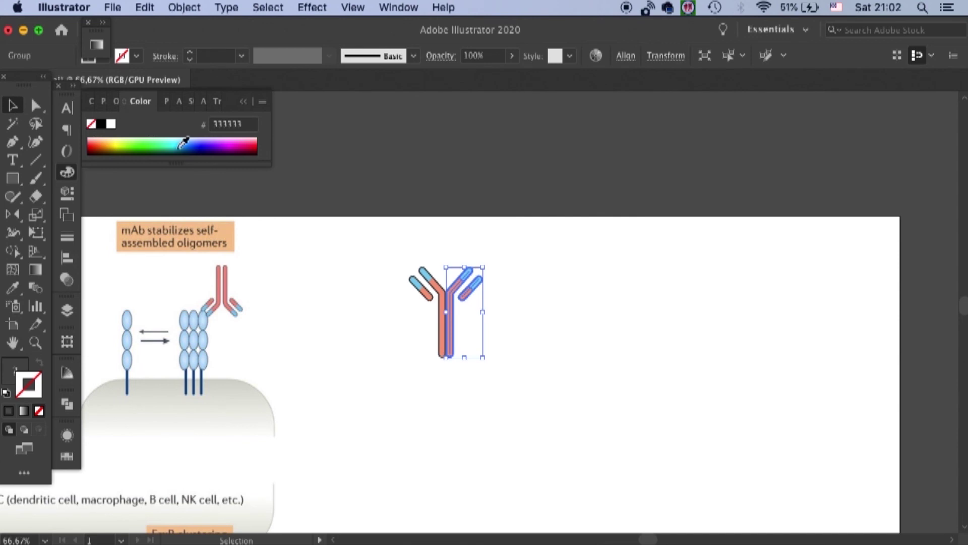
pyautogui.moveTo(461, 276); pyautogui.dragTo(465, 276)
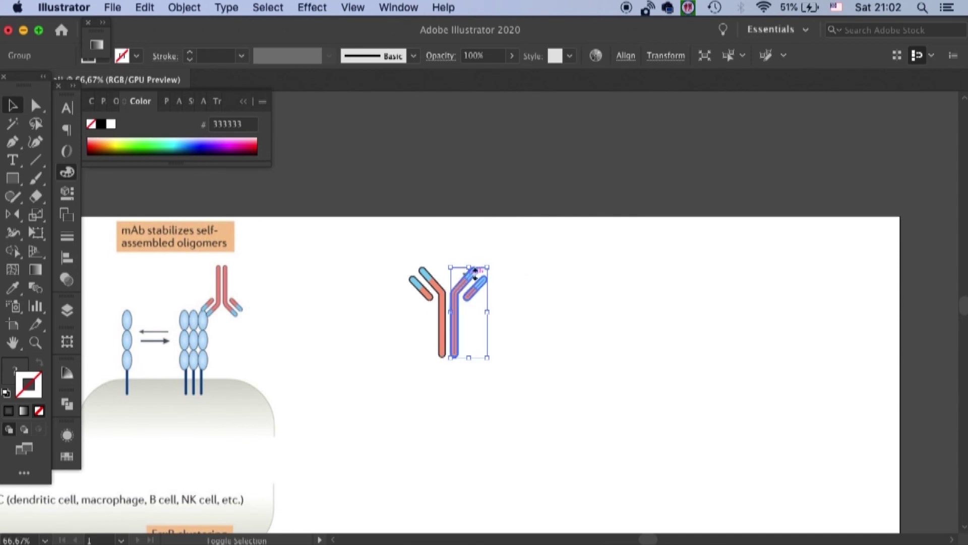
pyautogui.click(535, 249)
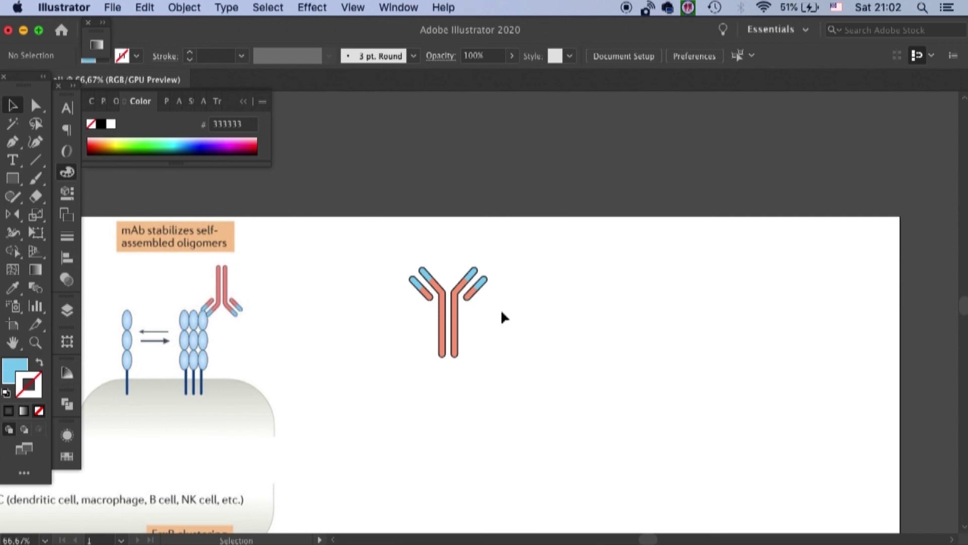
# Scale the whole antibody down to a smaller size by dragging a corner handle.
pyautogui.moveTo(399, 393); pyautogui.dragTo(534, 251)
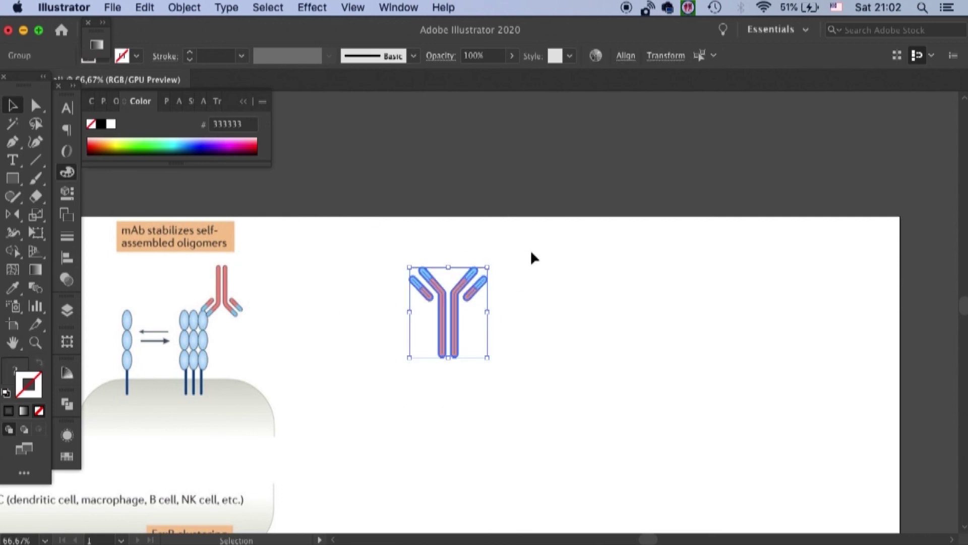
pyautogui.click(523, 271)
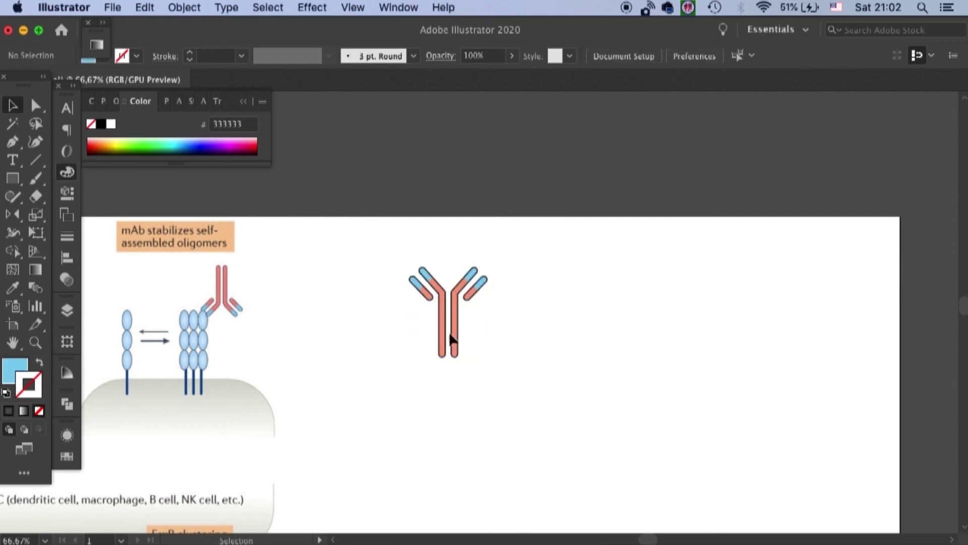
pyautogui.click(481, 289)
pyautogui.moveTo(489, 266); pyautogui.dragTo(492, 385)
pyautogui.click(502, 313)
# Rotate the antibody copies to different angles, about 30° and 18.68° for the right ones.
pyautogui.click(538, 336)
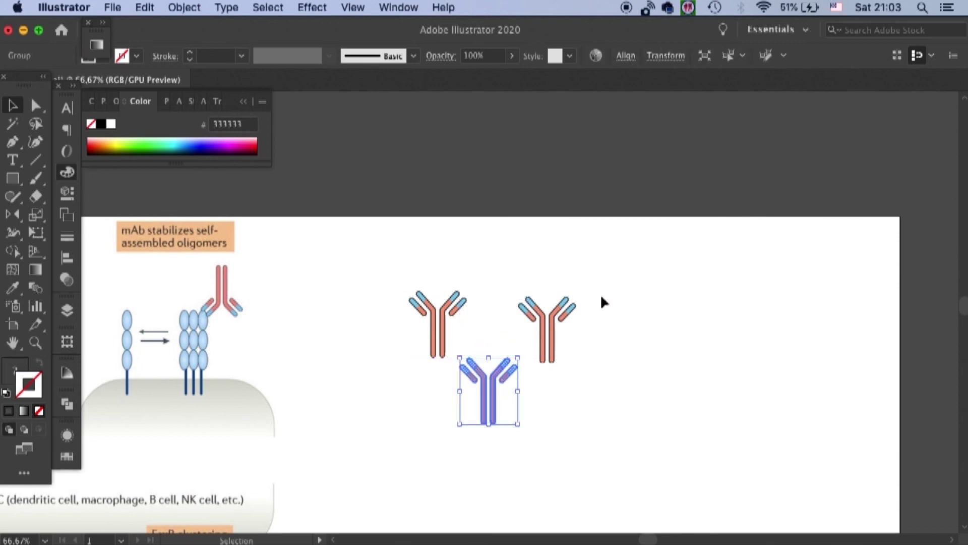
pyautogui.moveTo(527, 353); pyautogui.dragTo(529, 320)
pyautogui.click(569, 310)
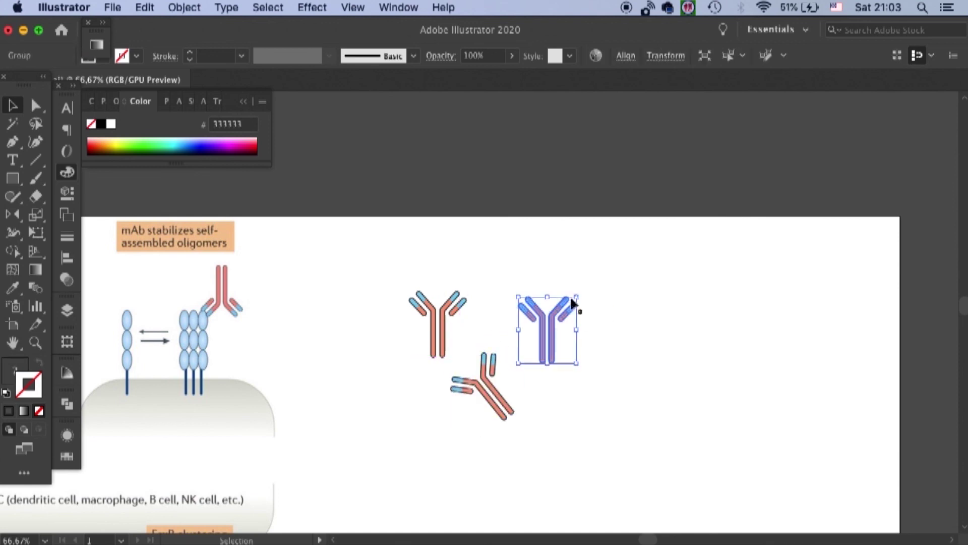
pyautogui.moveTo(580, 290); pyautogui.dragTo(634, 281)
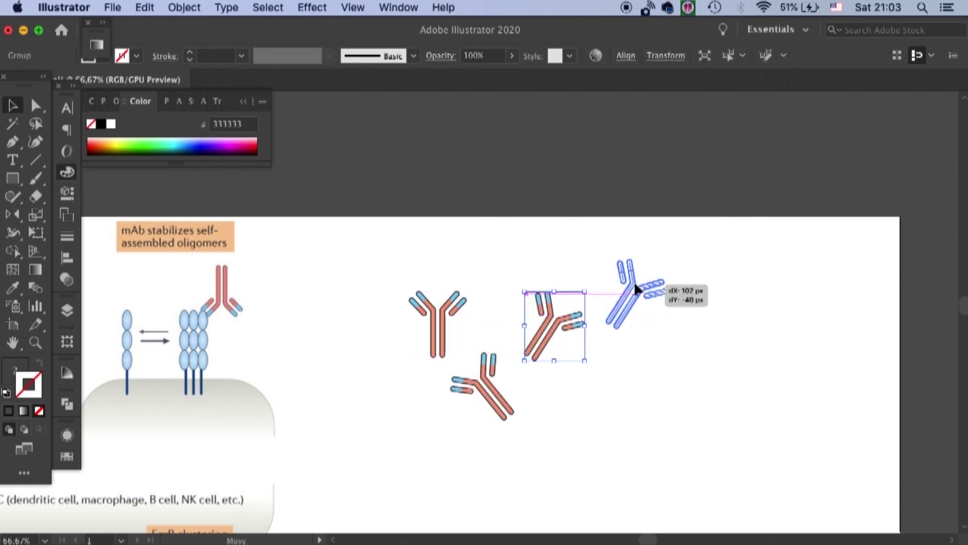
pyautogui.moveTo(672, 255); pyautogui.dragTo(661, 275)
pyautogui.press('super+z')
pyautogui.moveTo(671, 255); pyautogui.dragTo(697, 253)
pyautogui.click(582, 292)
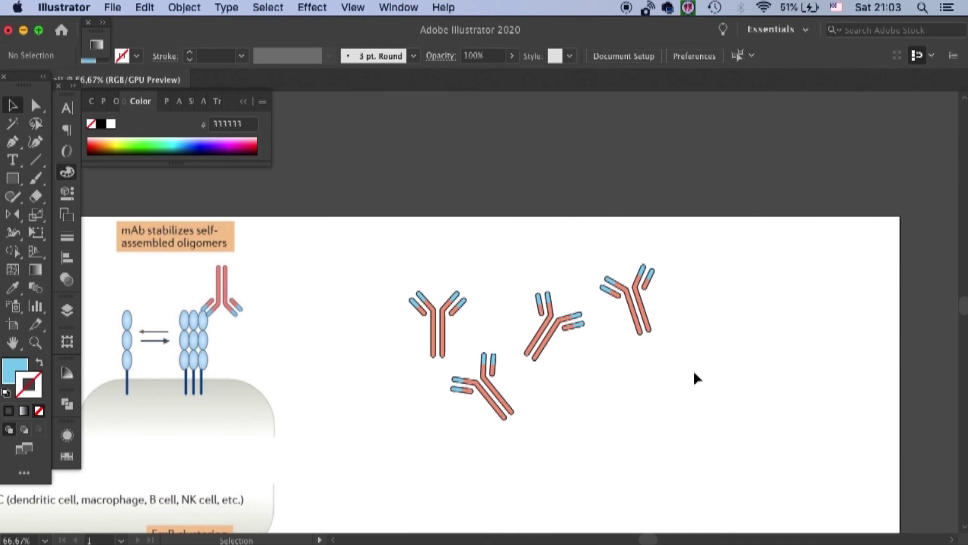